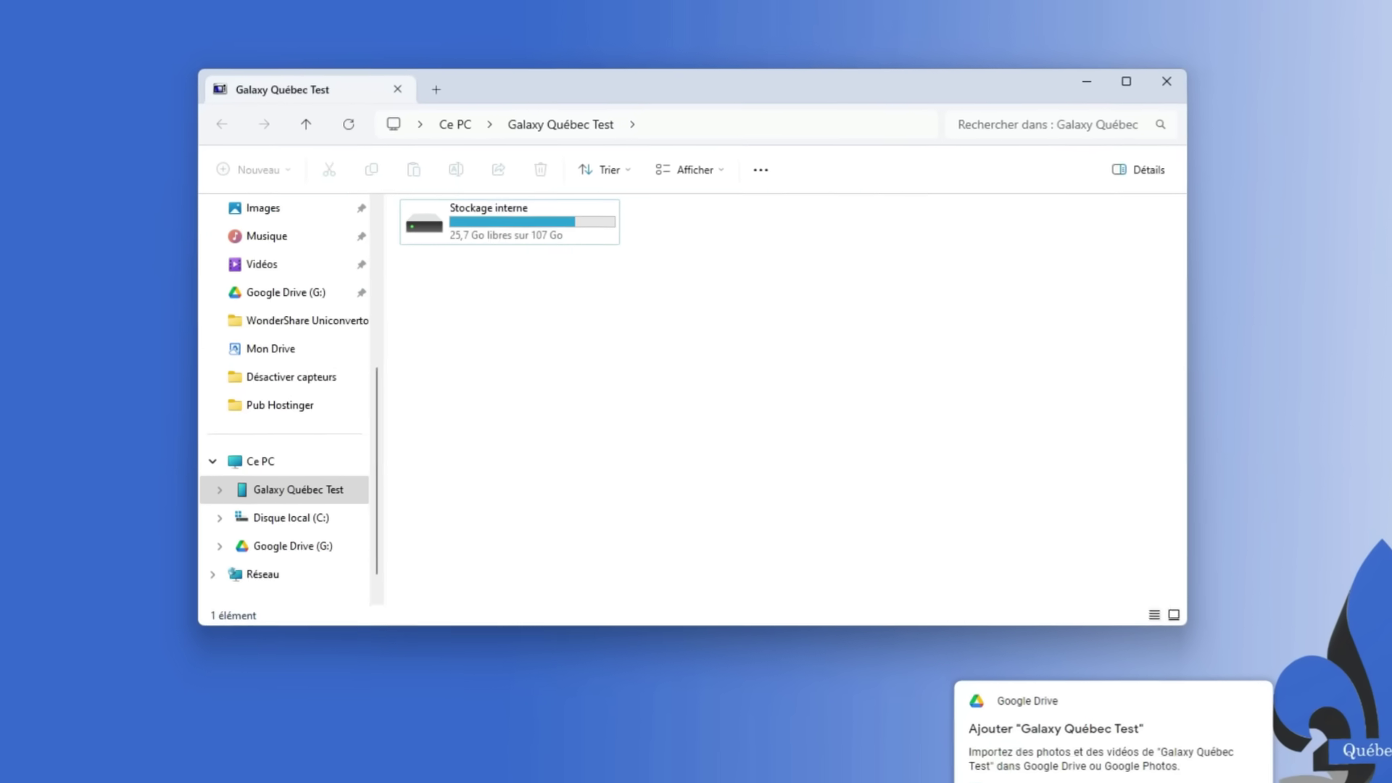
# Open the DCIM > Camera folder in the internal storage of the Galaxy Québec Test phone
pyautogui.doubleClick(573, 240)
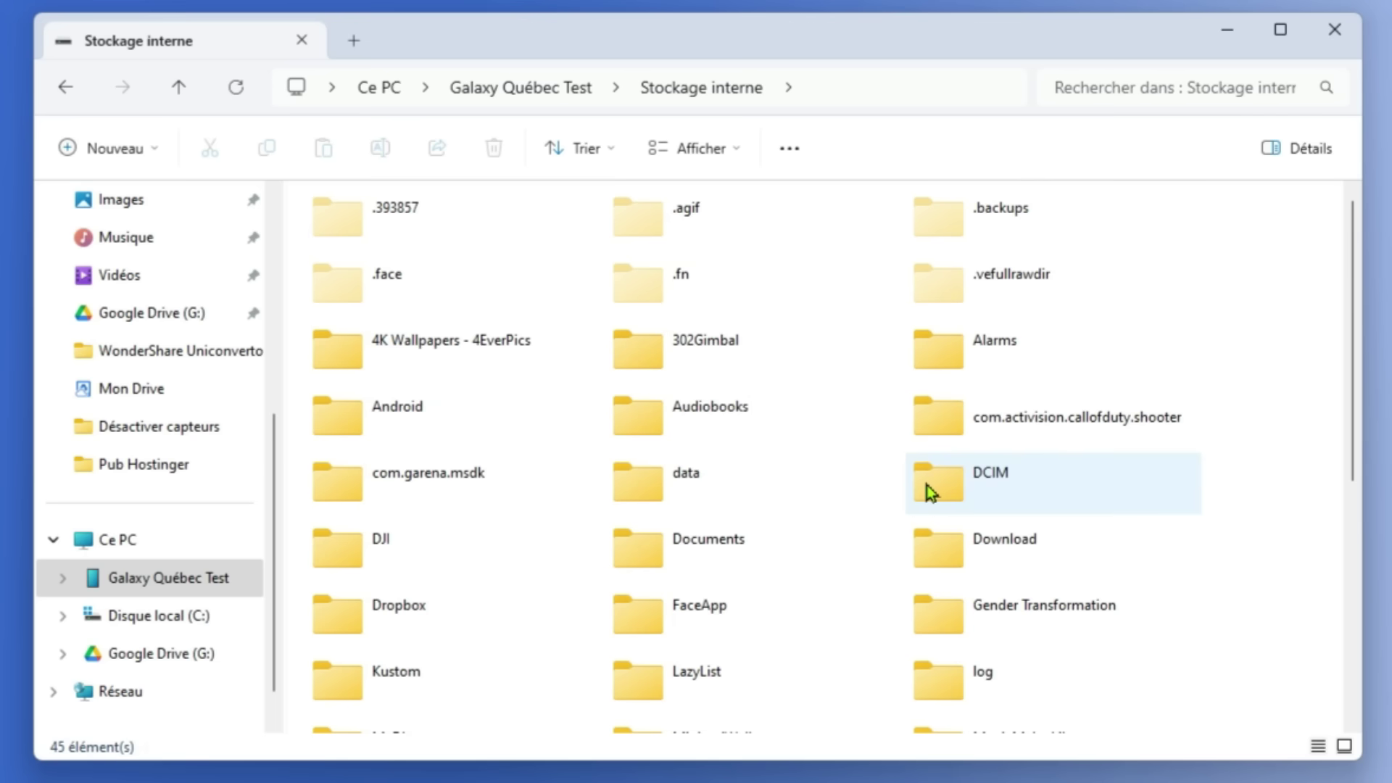
pyautogui.doubleClick(926, 485)
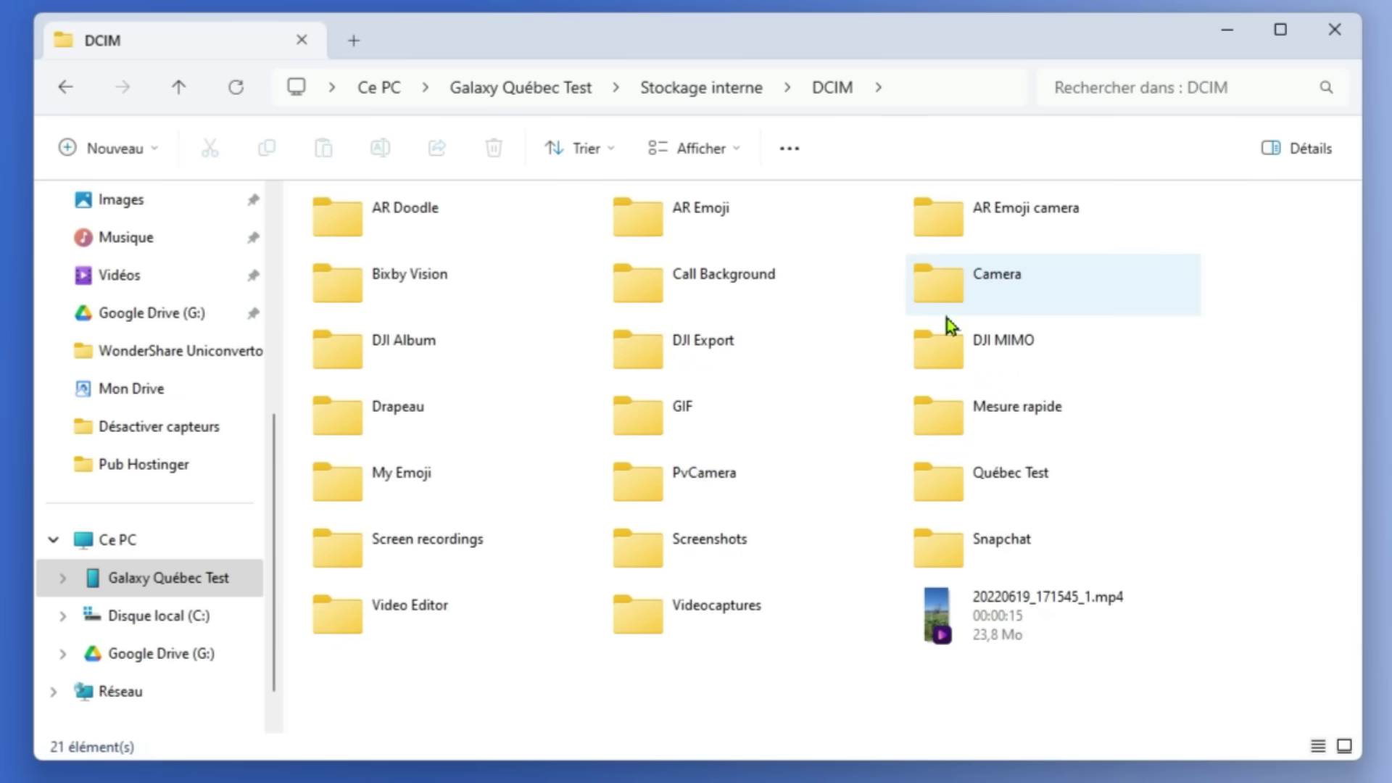
pyautogui.doubleClick(954, 308)
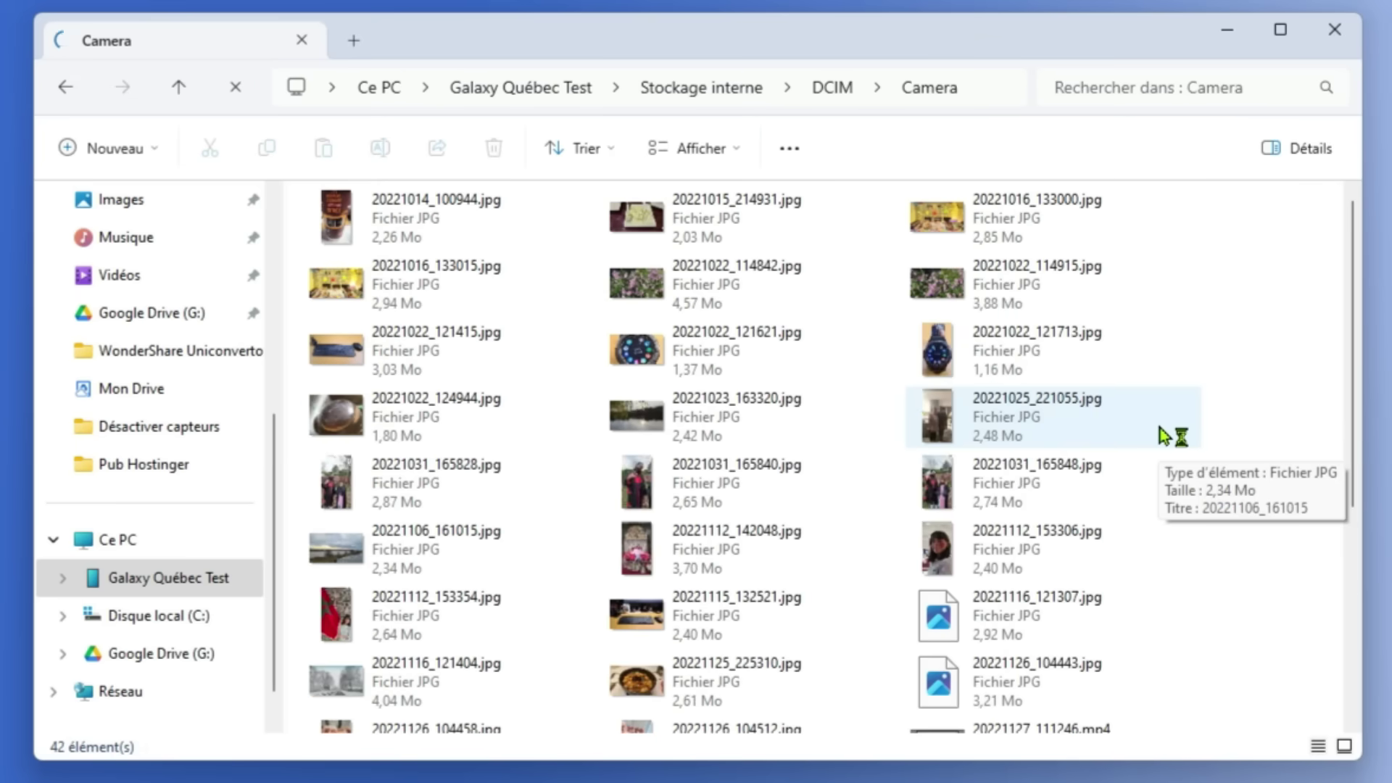
# Copy the photo 20231123_235812.jpg from the phone's Camera folder to the desktop and select the copy
pyautogui.scroll(-3, 1165, 435)
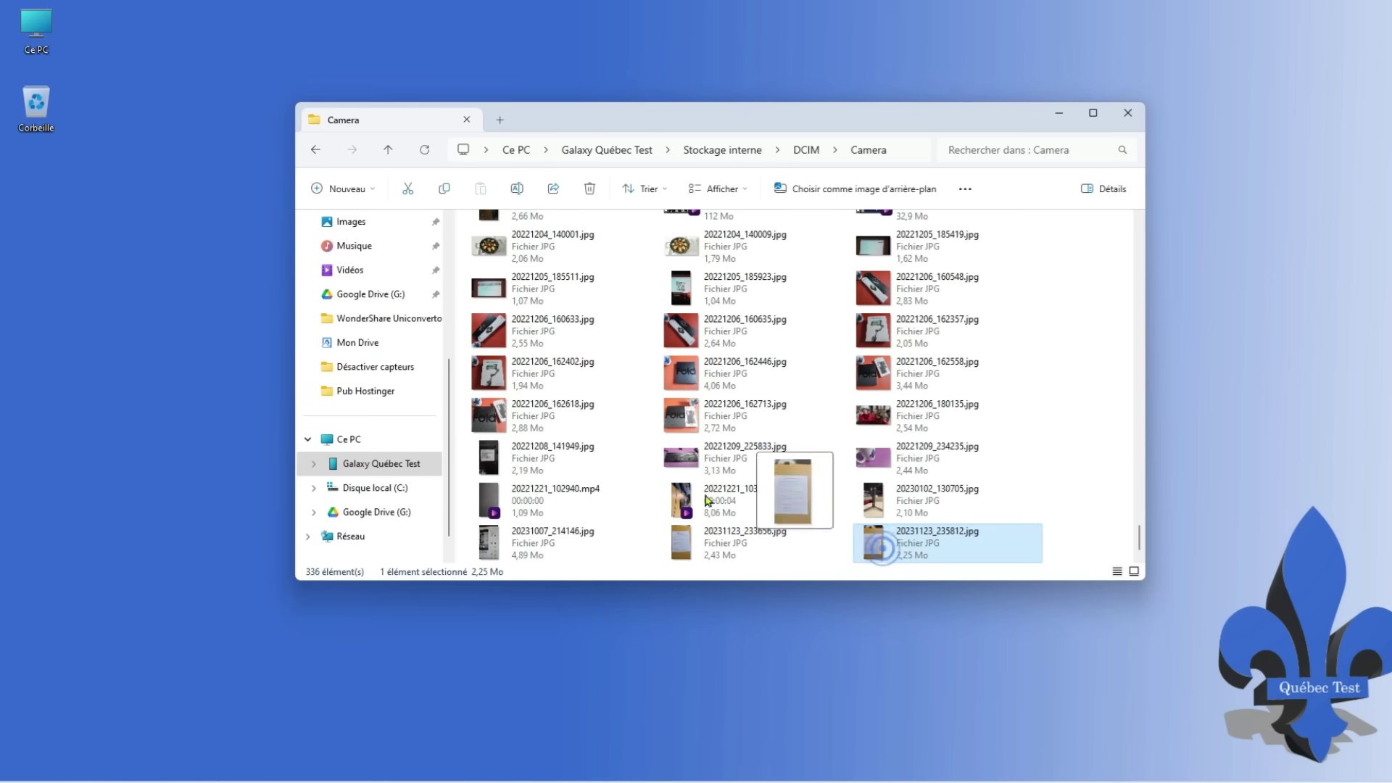
pyautogui.moveTo(707, 500); pyautogui.dragTo(85, 246)
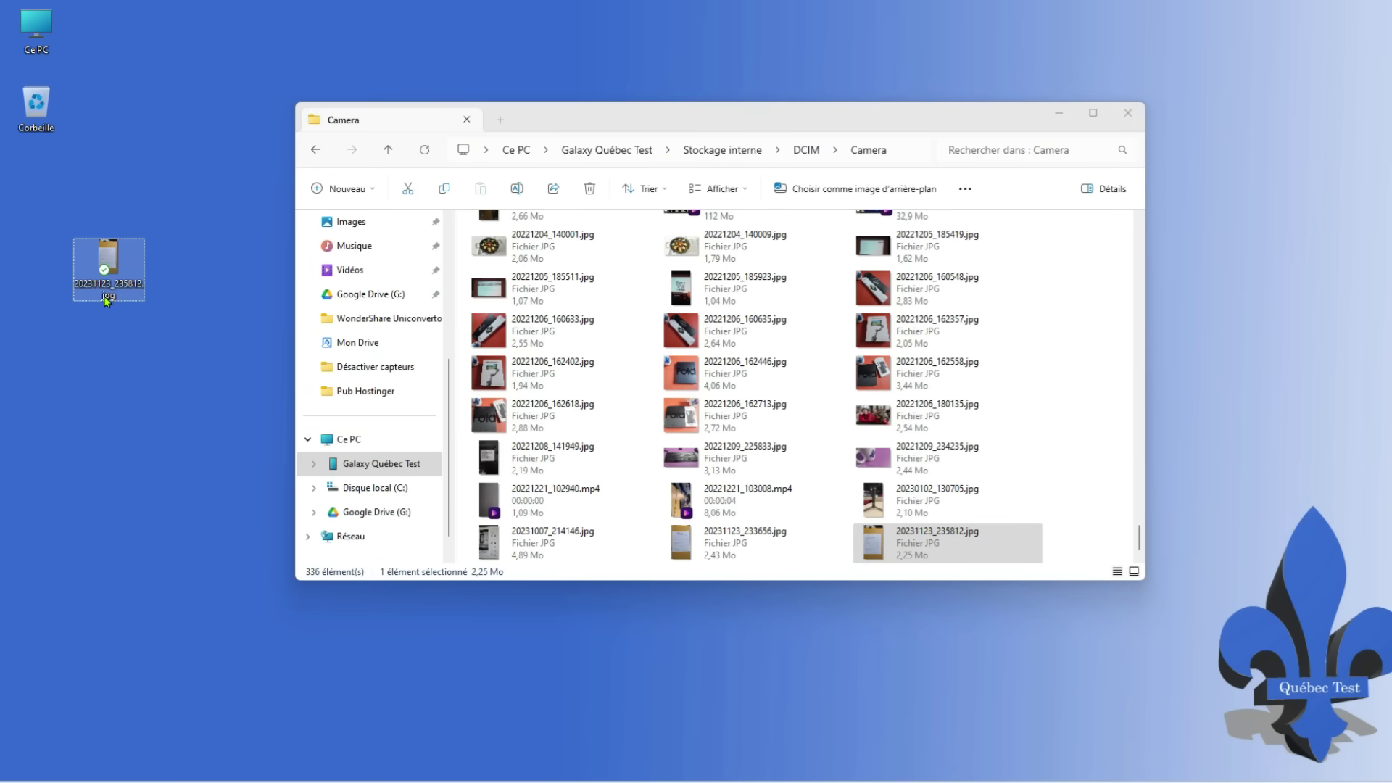
pyautogui.click(108, 290)
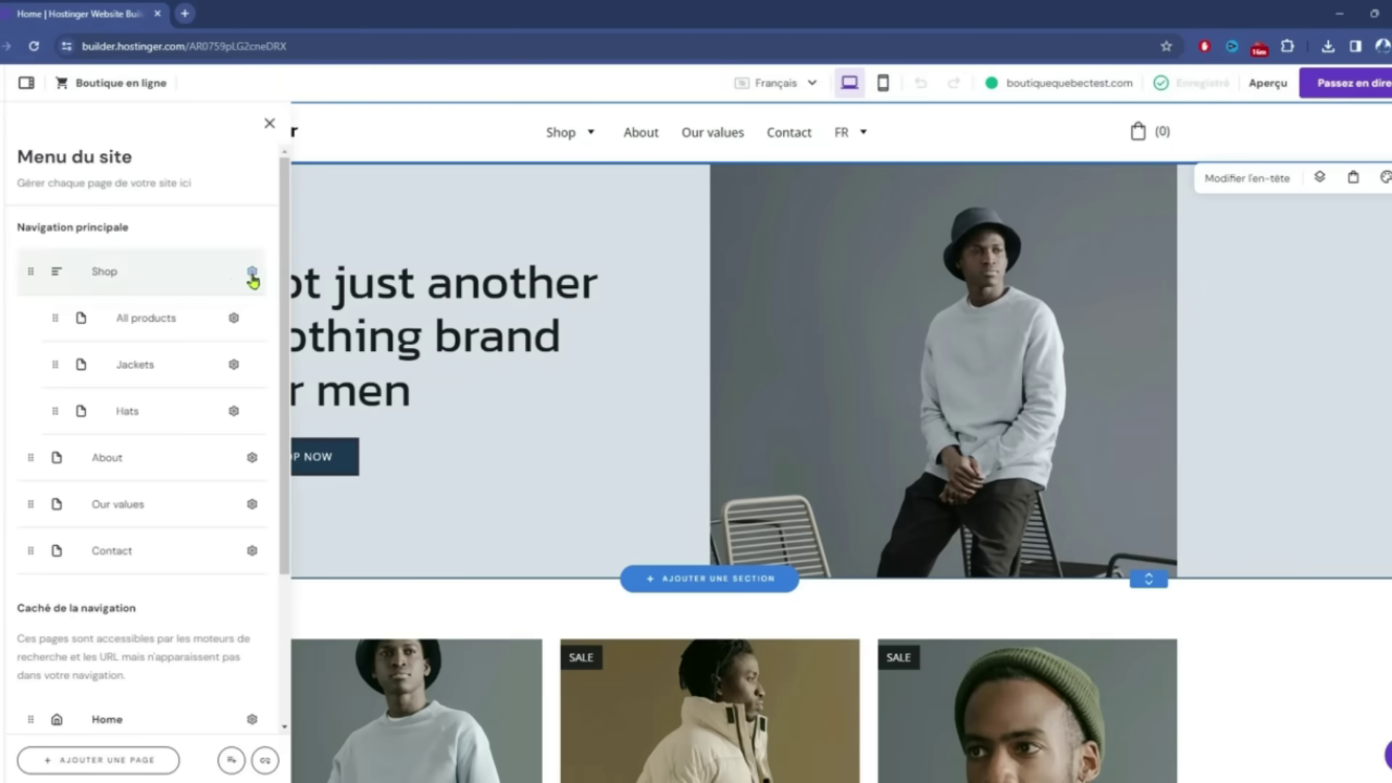
# Switch to the Hostinger website builder, open the Shop navigation item's settings, and show the E-commerce website templates
pyautogui.click(251, 273)
pyautogui.click(310, 284)
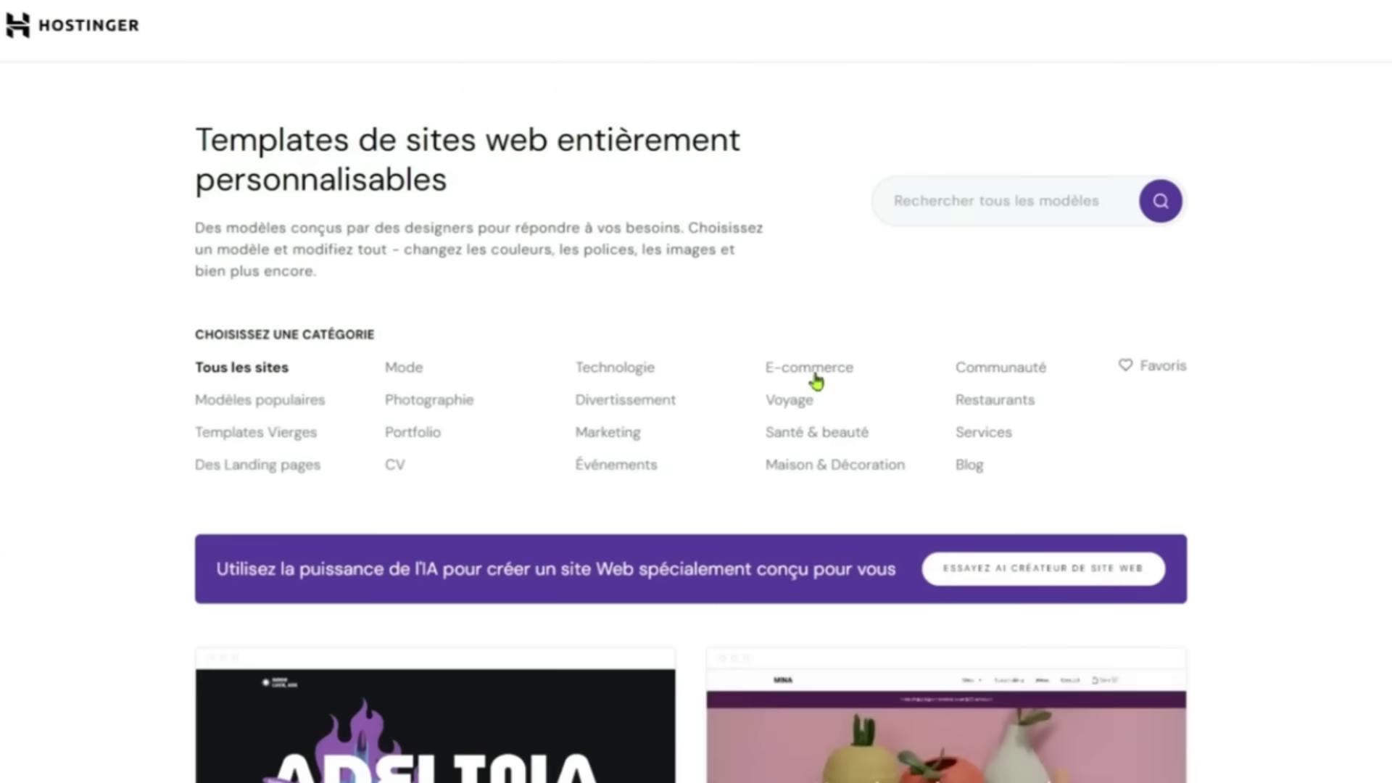
pyautogui.click(818, 378)
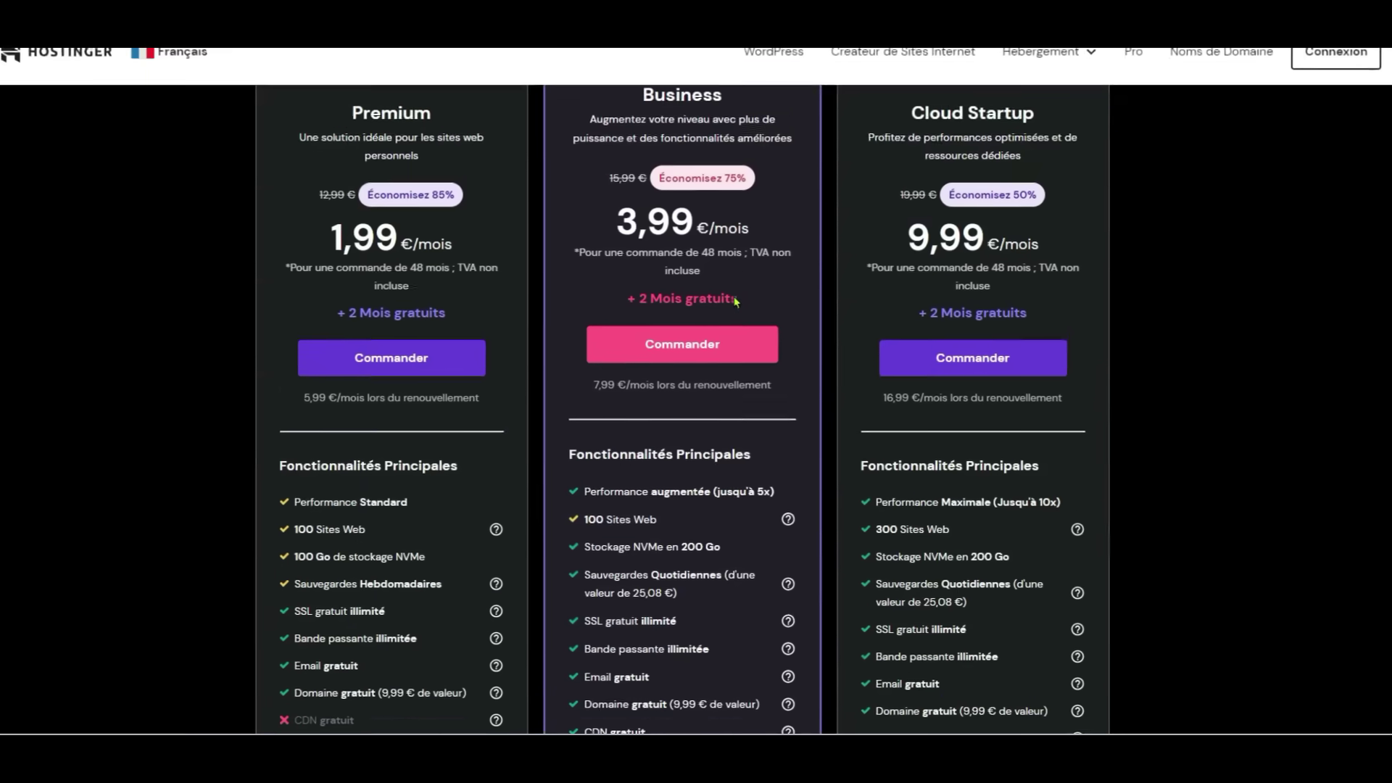
# Compare the features of the Premium, Business and Cloud Startup hosting plans, and examine the 30-day refund guarantee
pyautogui.scroll(-6, 742, 250)
pyautogui.scroll(-3, 749, 229)
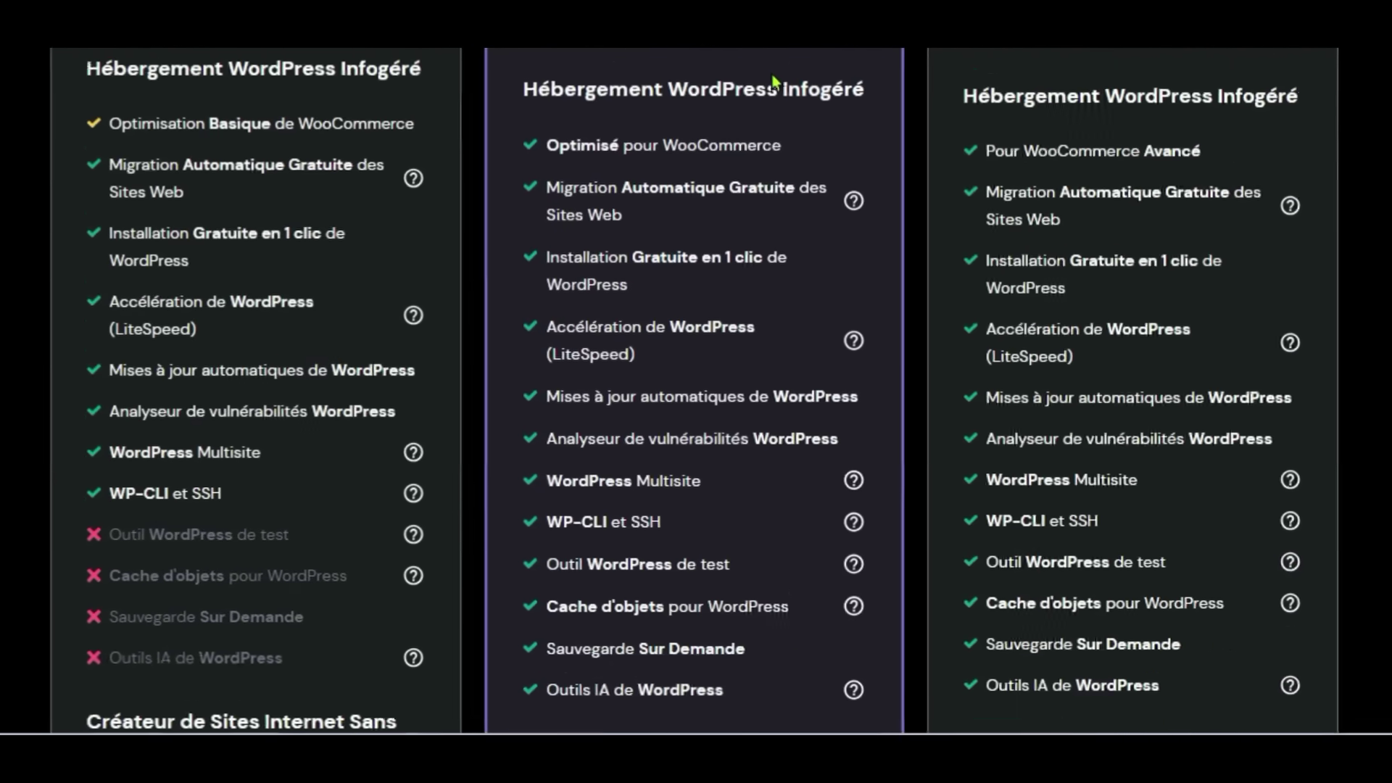
pyautogui.scroll(-8, 772, 76)
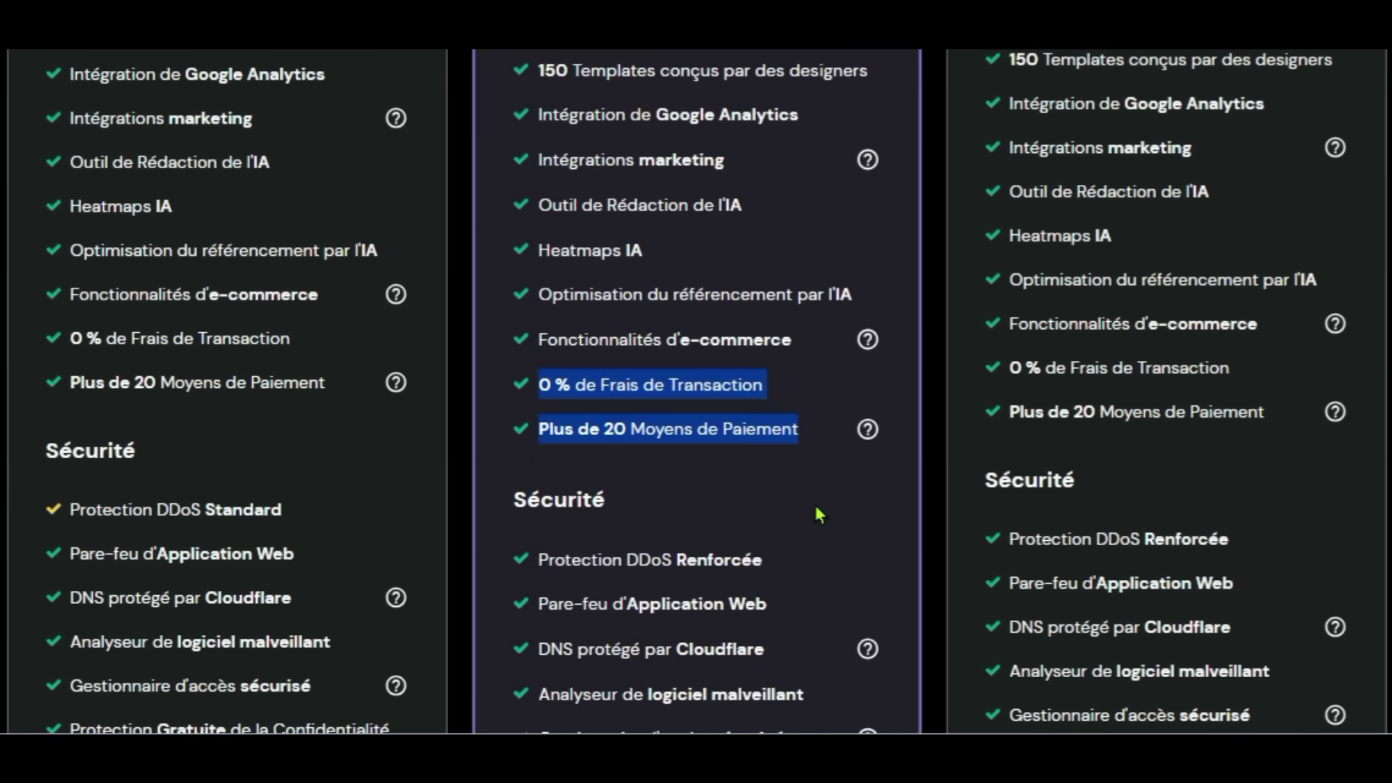
pyautogui.click(867, 511)
pyautogui.scroll(10, 755, 612)
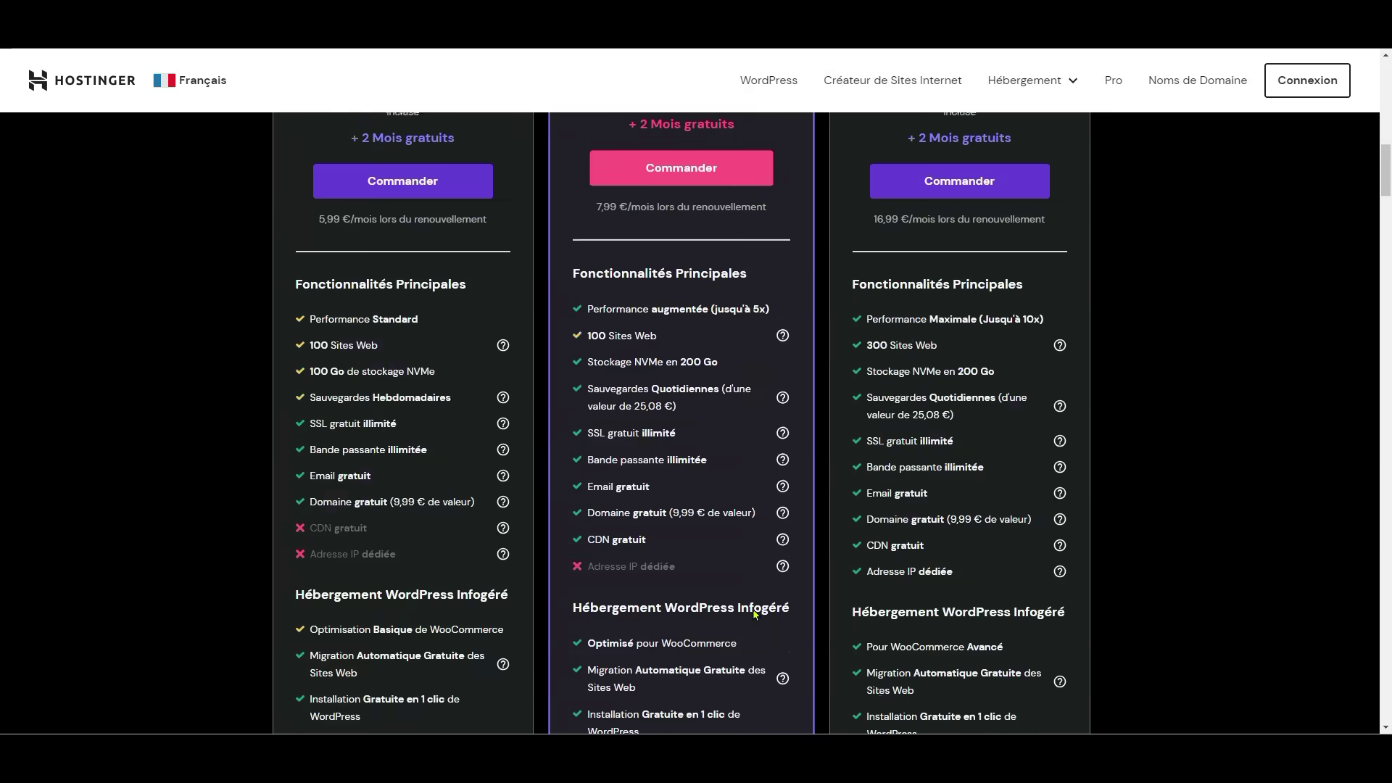
pyautogui.scroll(5, 754, 615)
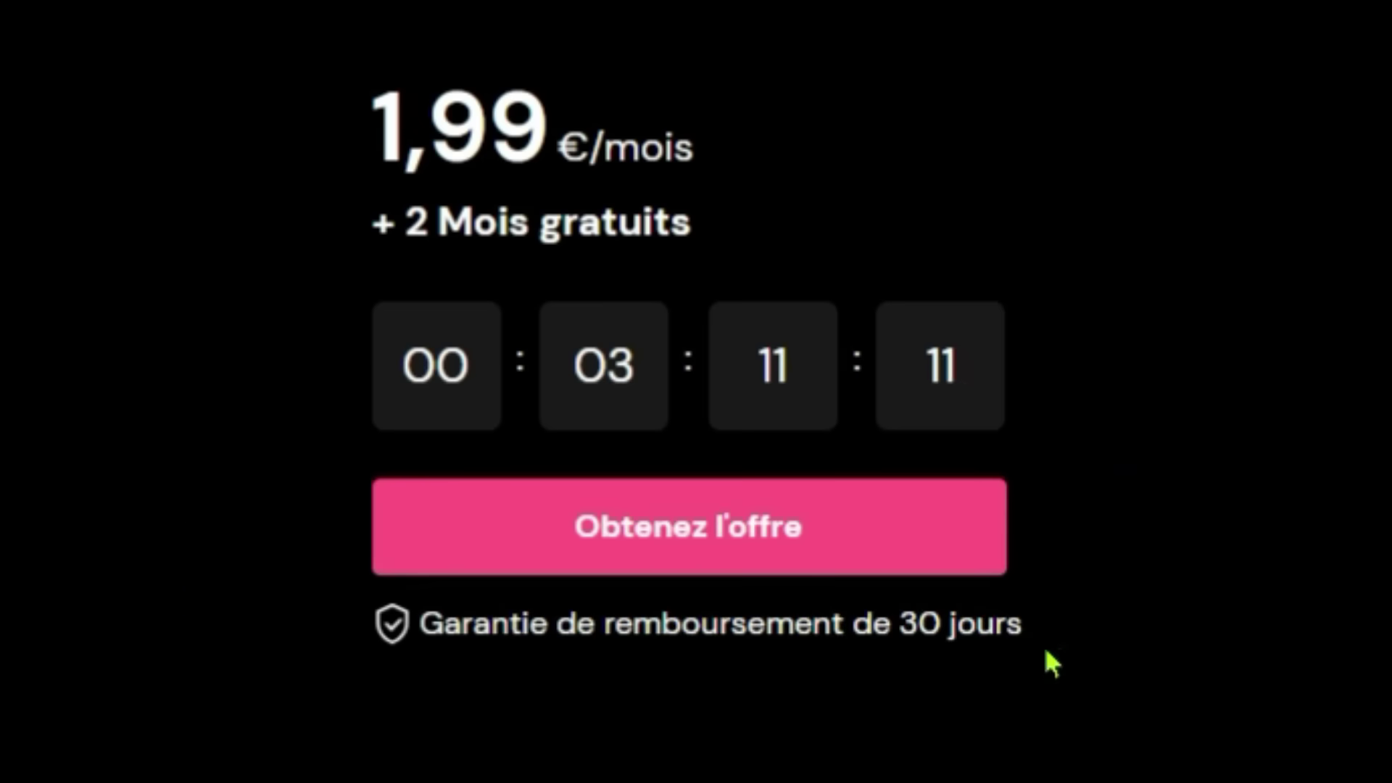
pyautogui.moveTo(1053, 642); pyautogui.dragTo(525, 638)
pyautogui.click(678, 581)
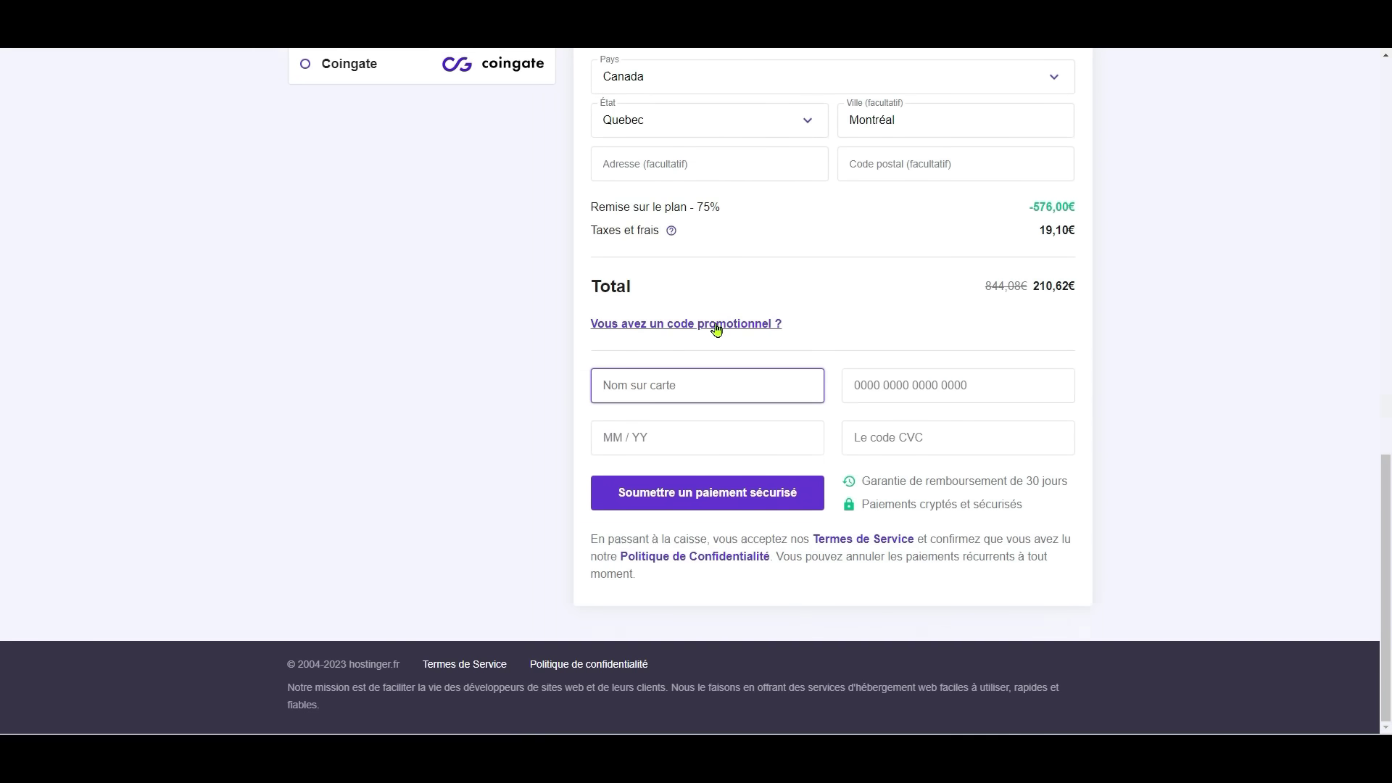
# Apply the promotional code QUEBECTEST to the hosting order at checkout
pyautogui.click(715, 328)
pyautogui.click(666, 406)
pyautogui.write('QUEBECTEST')
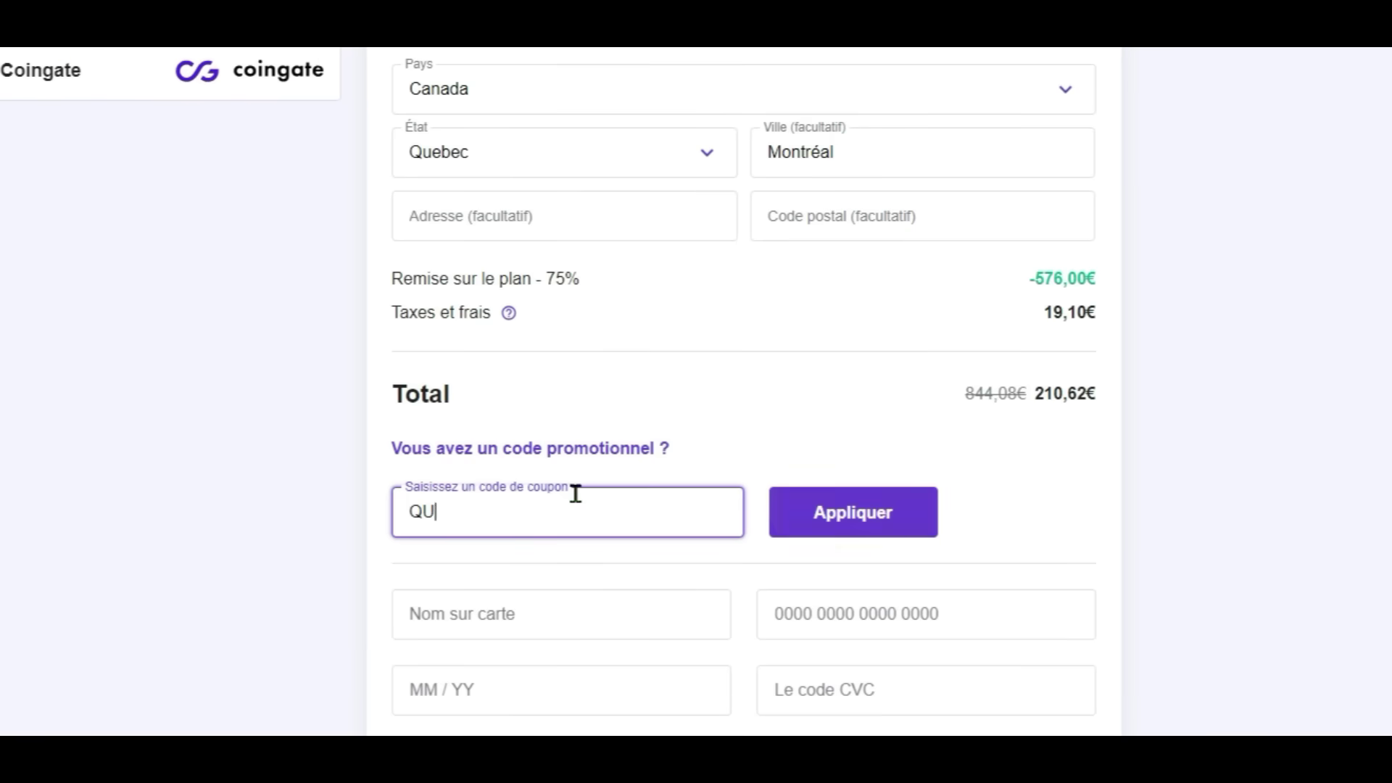
pyautogui.click(886, 509)
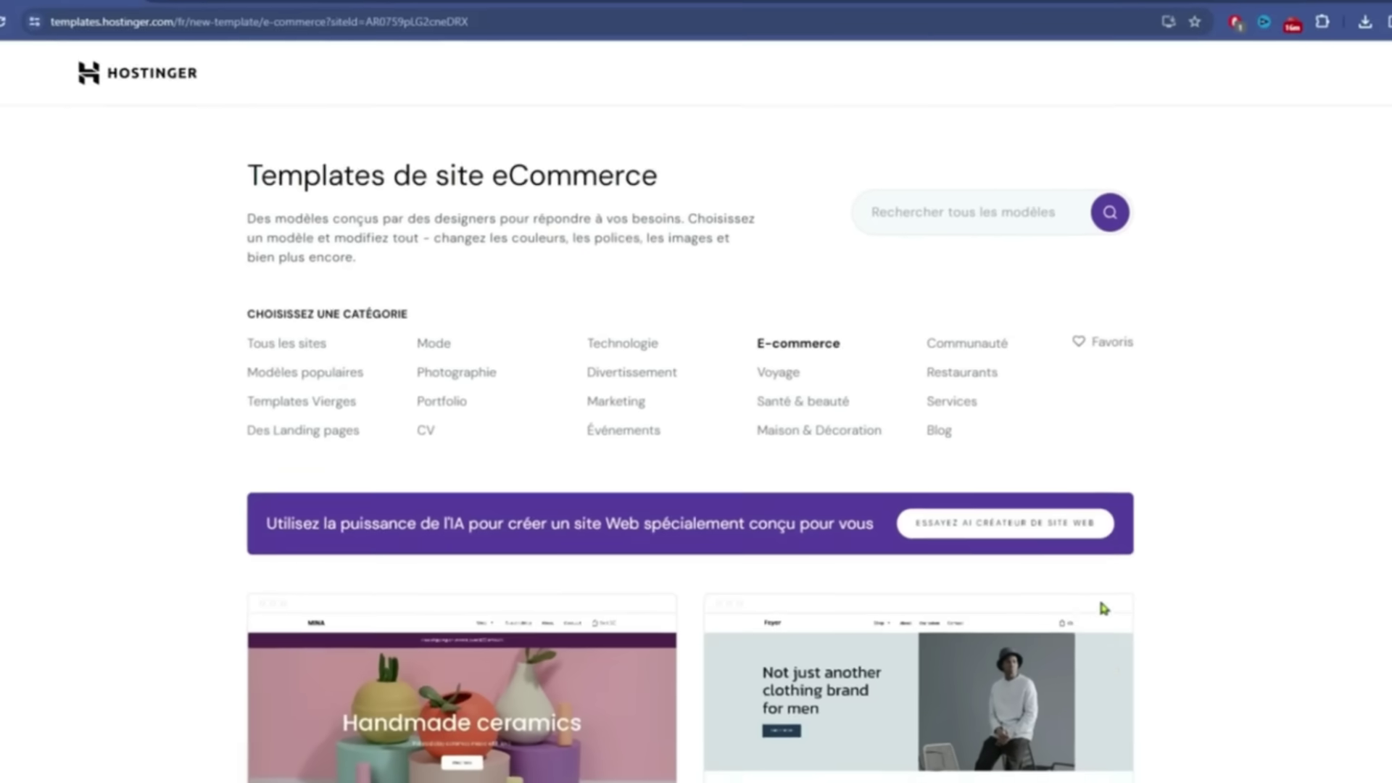
# Browse the E-commerce website templates, such as Mina, Feyer, Niqvist and Kristine
pyautogui.scroll(-2, 1099, 596)
pyautogui.scroll(-6, 1085, 602)
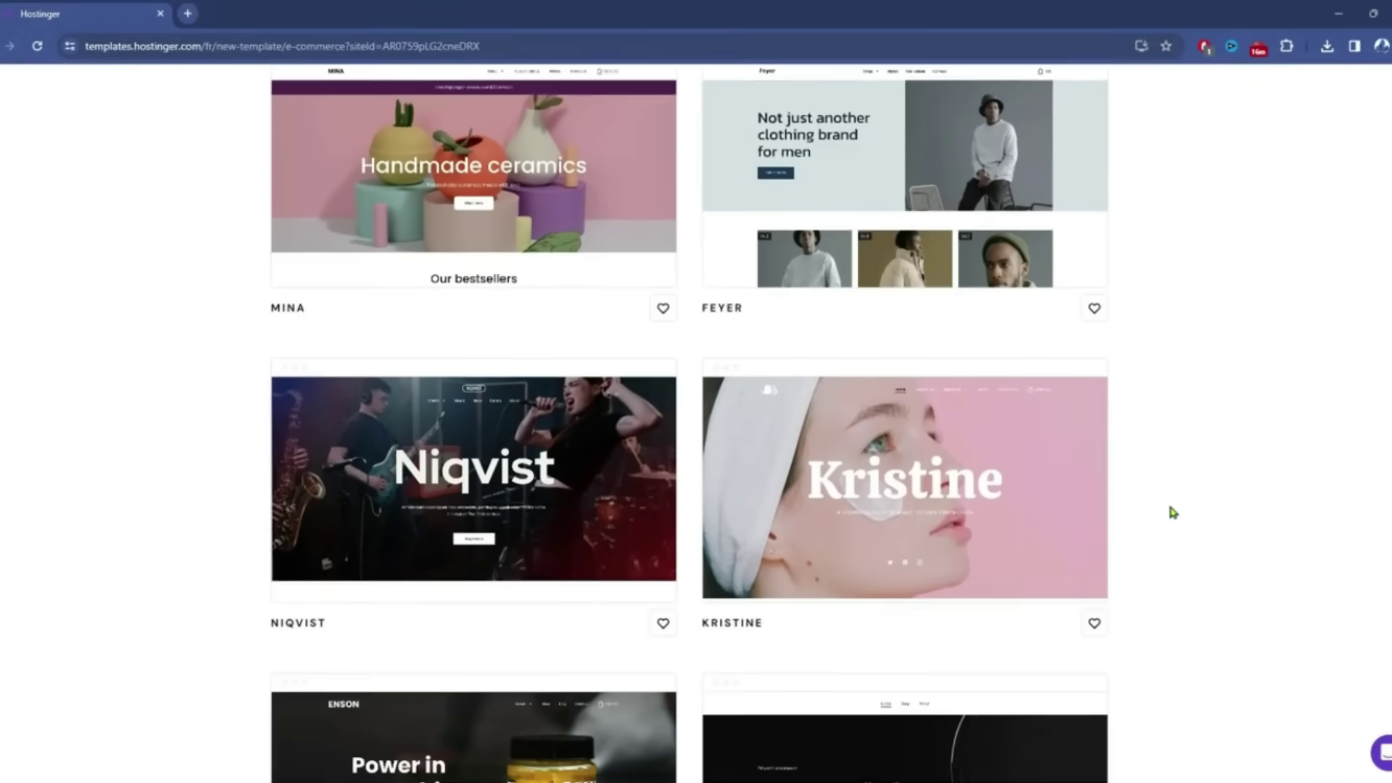
pyautogui.scroll(2, 1168, 510)
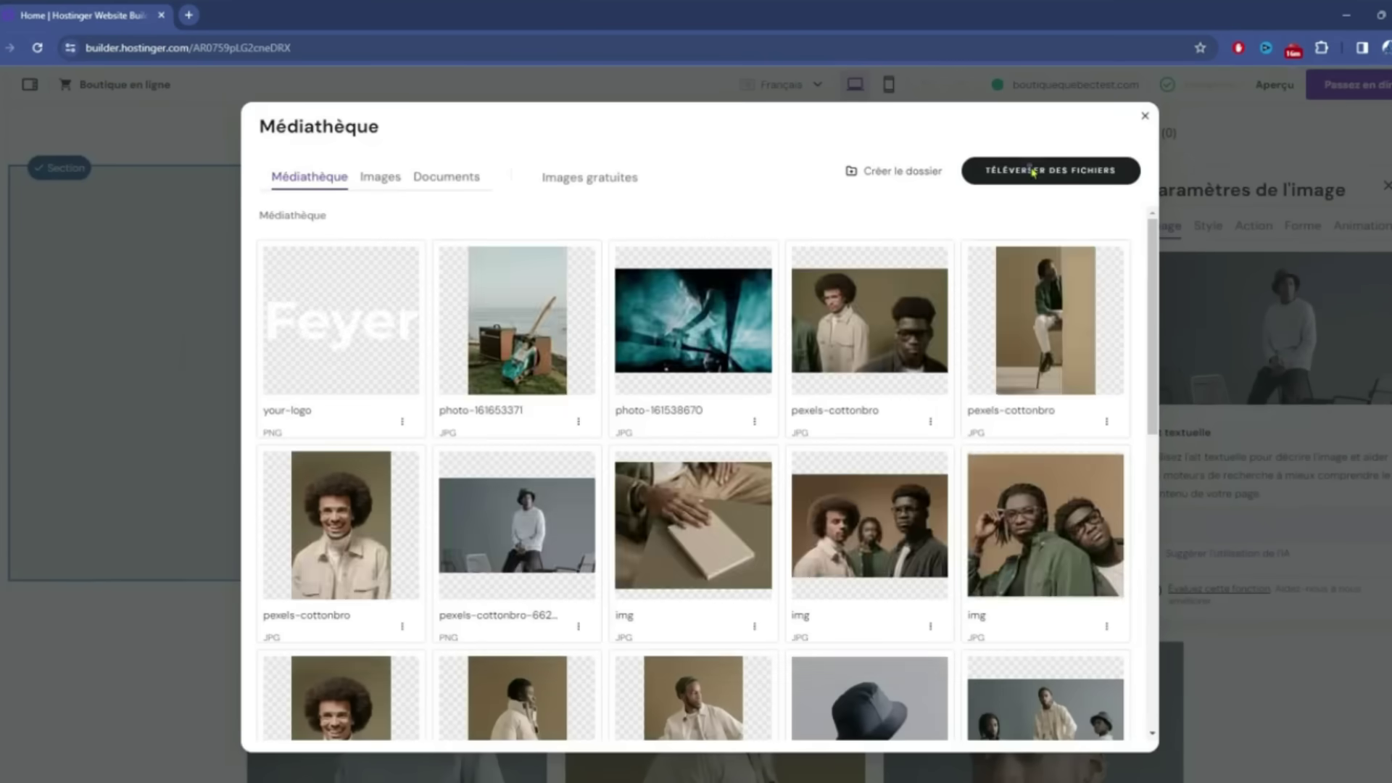
# Upload Mug Transparent.png to the website's media library and choose it as the image
pyautogui.click(1030, 171)
pyautogui.click(348, 375)
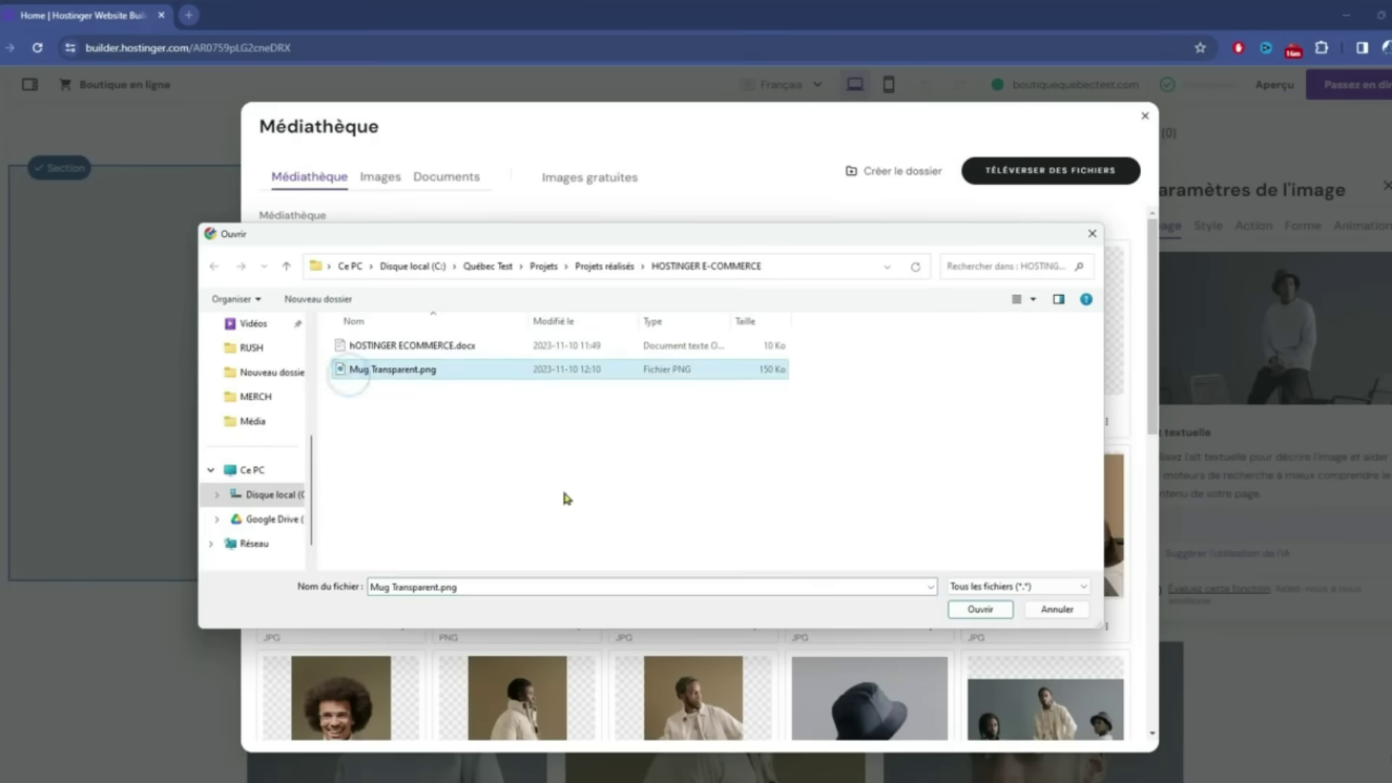
pyautogui.press('Return')
pyautogui.click(319, 379)
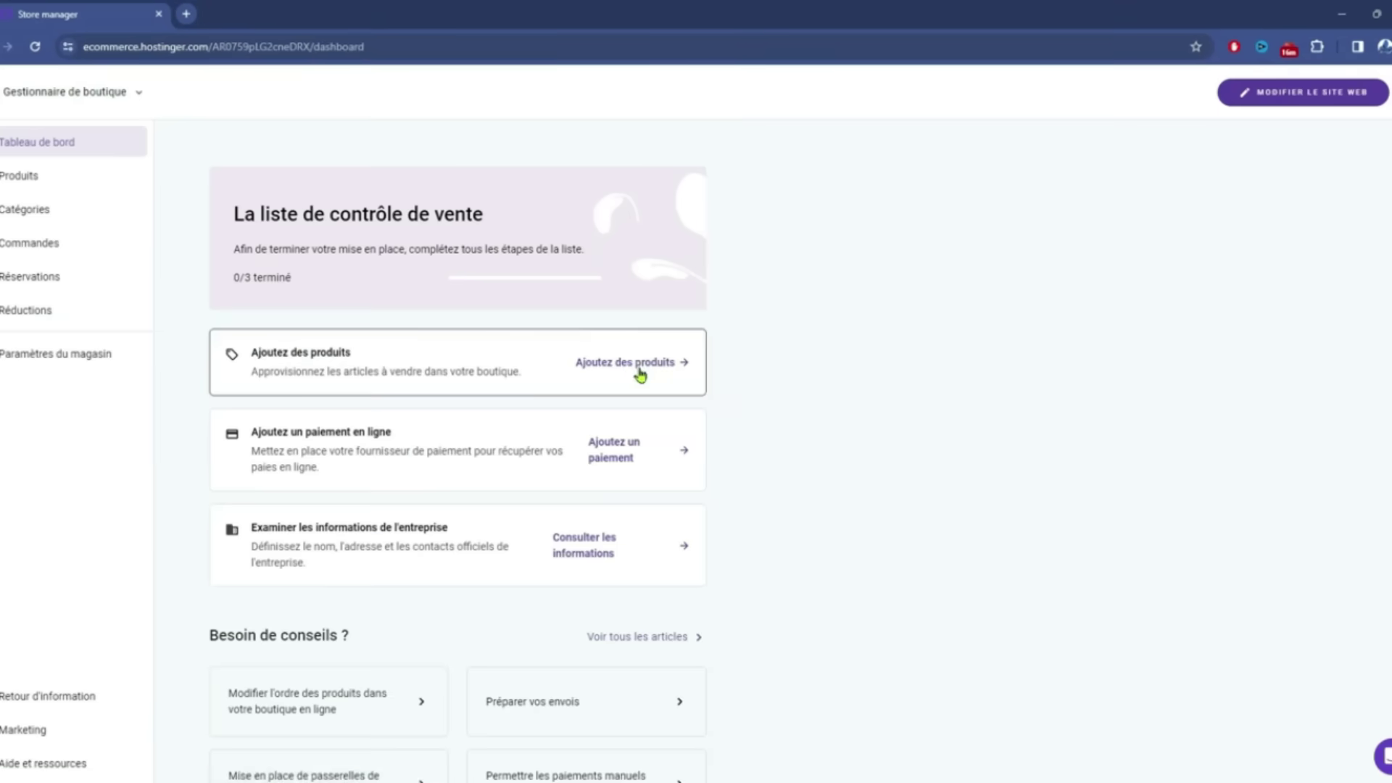
# Add a physical product with an uploaded image to the online store, and turn on quantity tracking for it
pyautogui.click(639, 374)
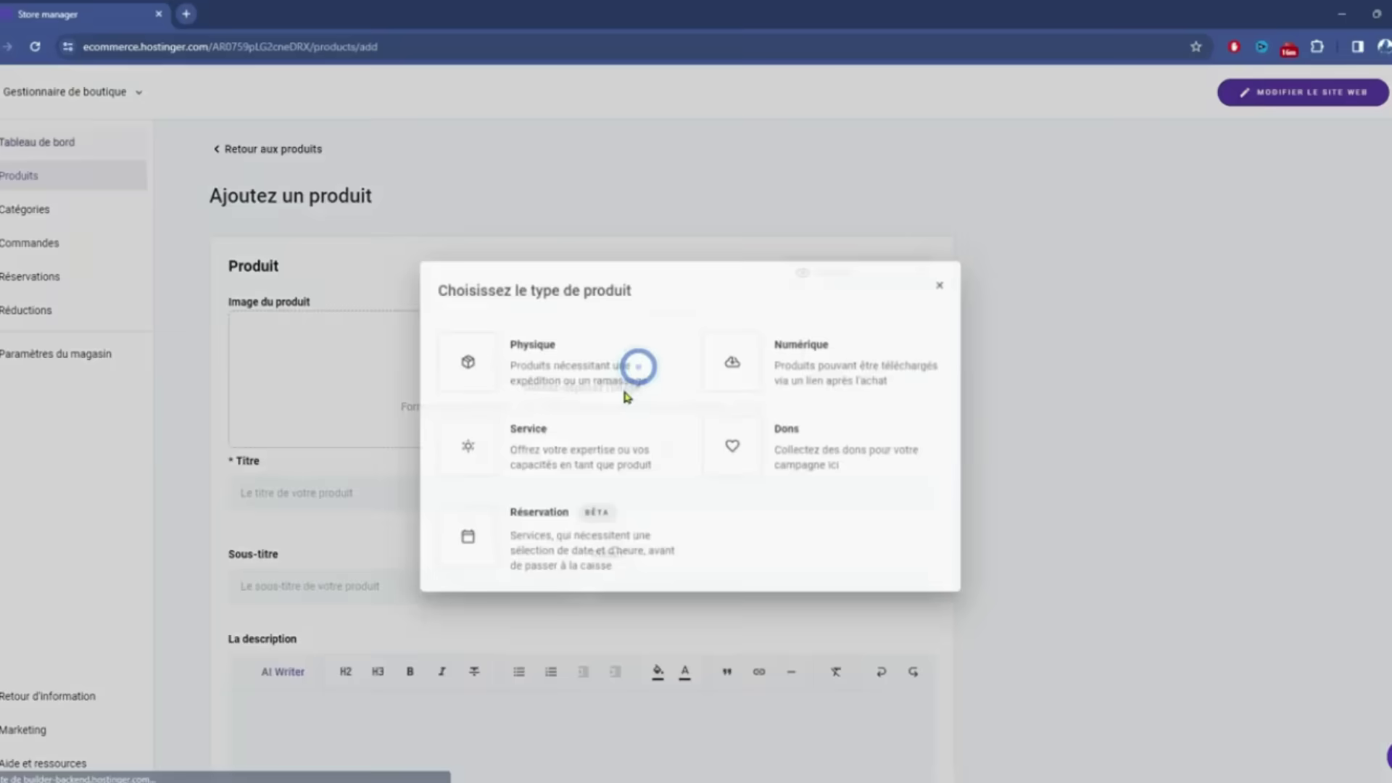
pyautogui.click(556, 381)
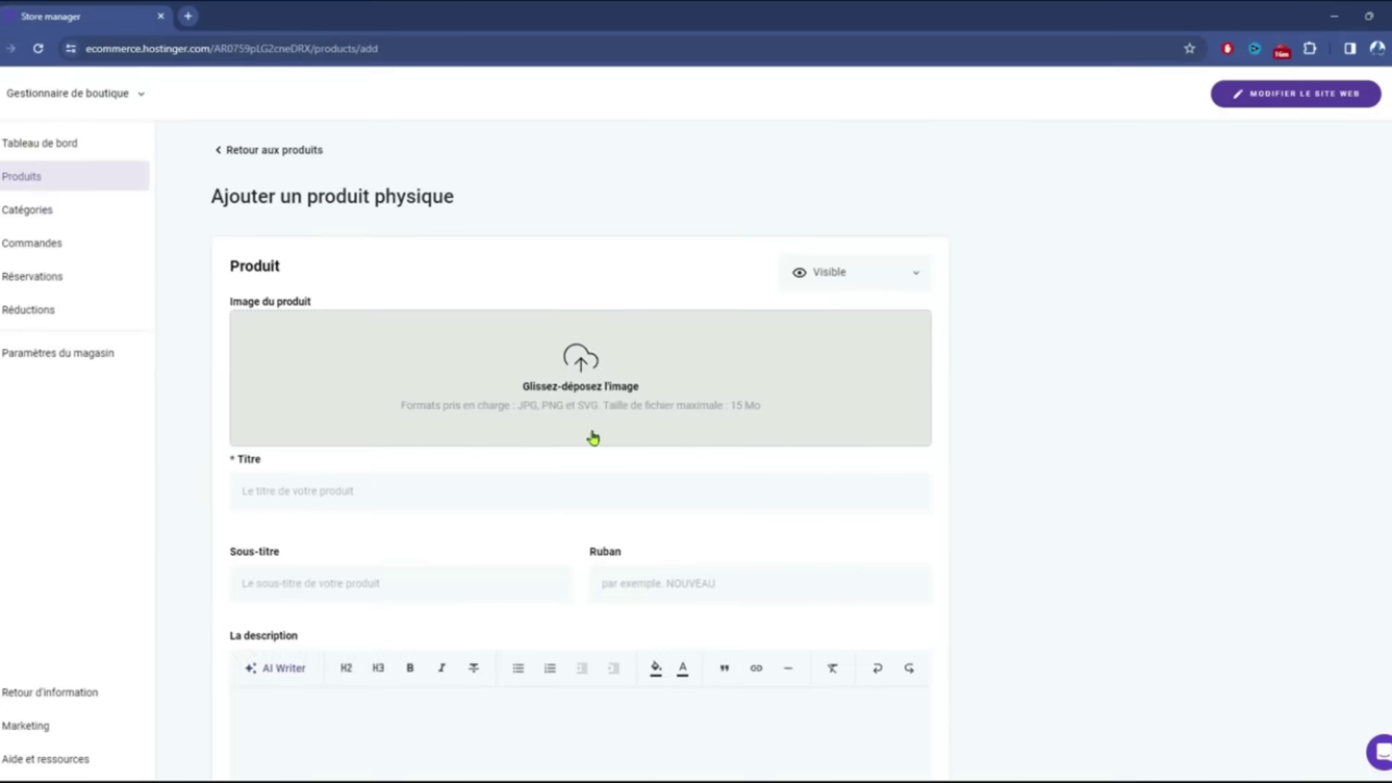
pyautogui.click(593, 438)
pyautogui.click(974, 606)
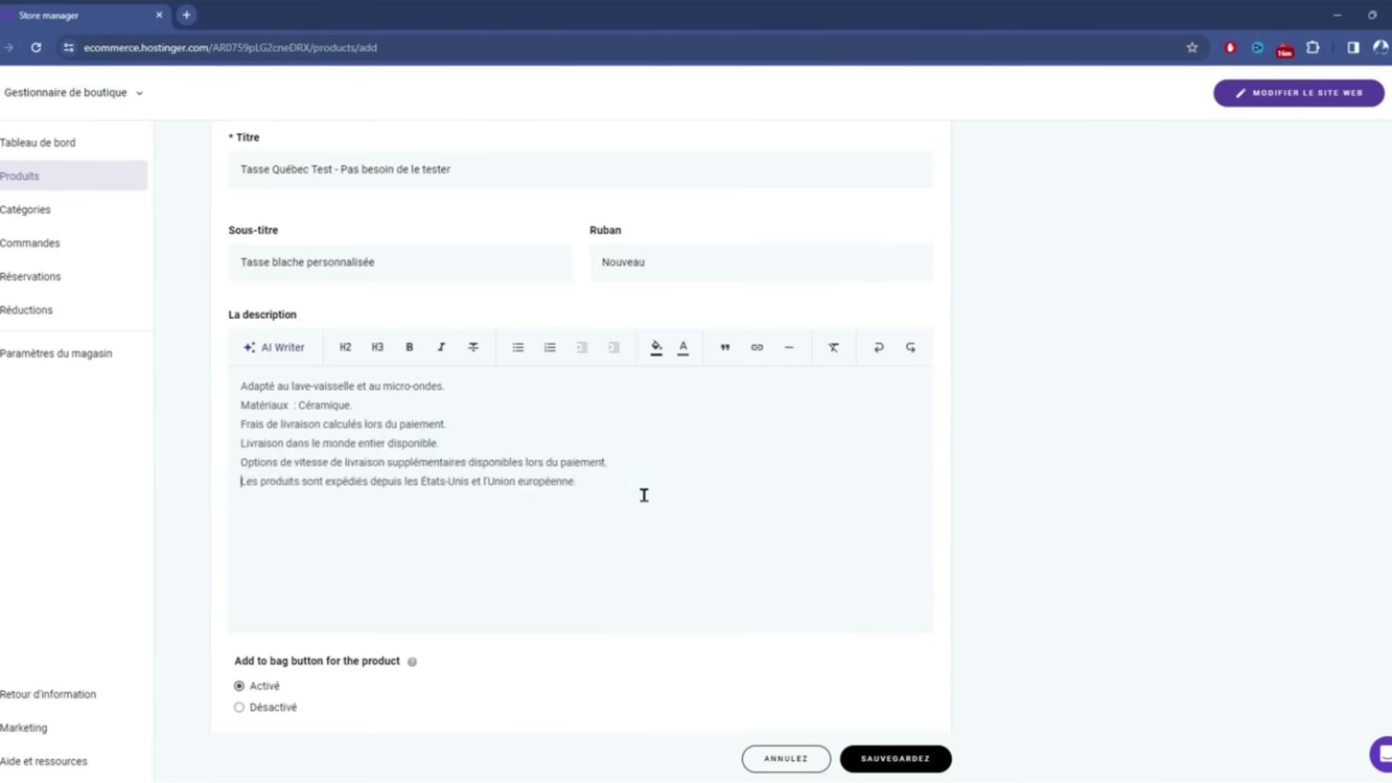
pyautogui.scroll(-5, 644, 496)
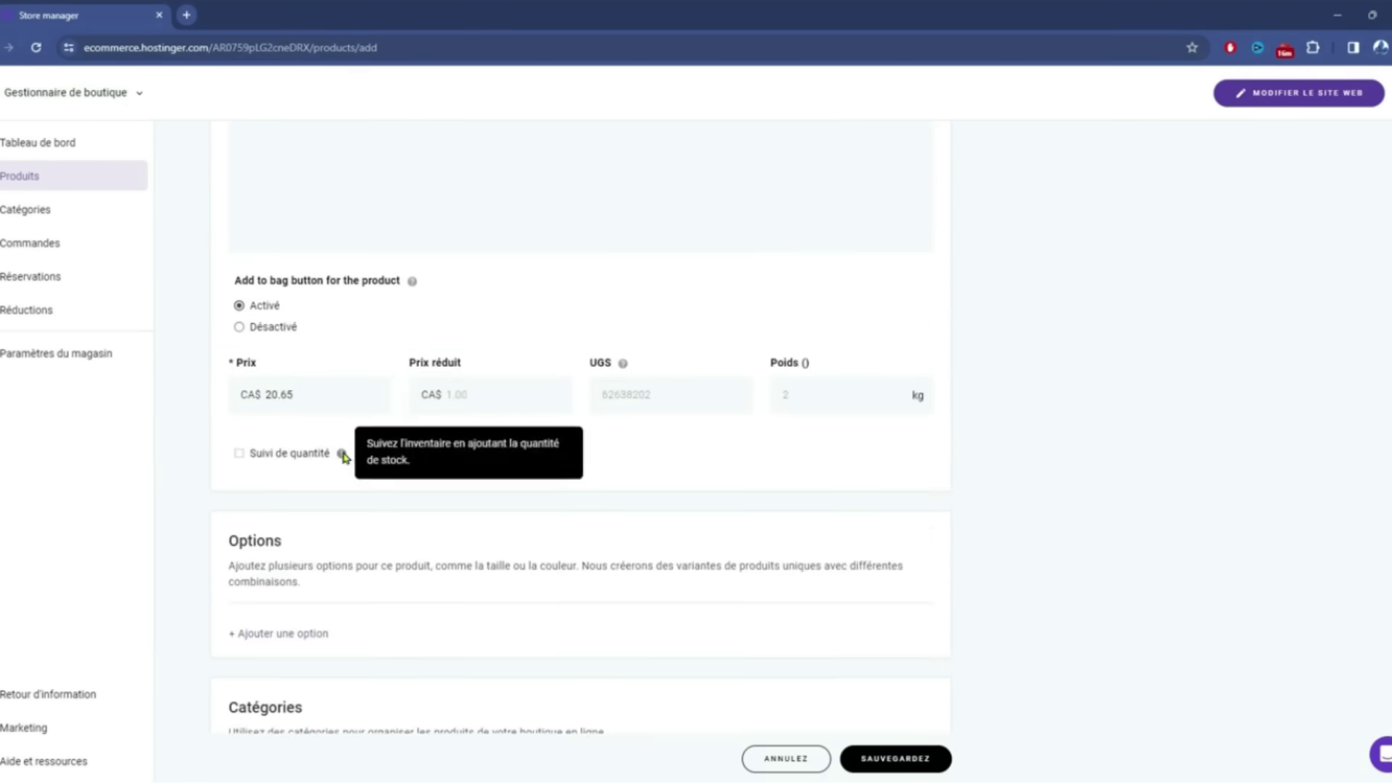
pyautogui.click(323, 457)
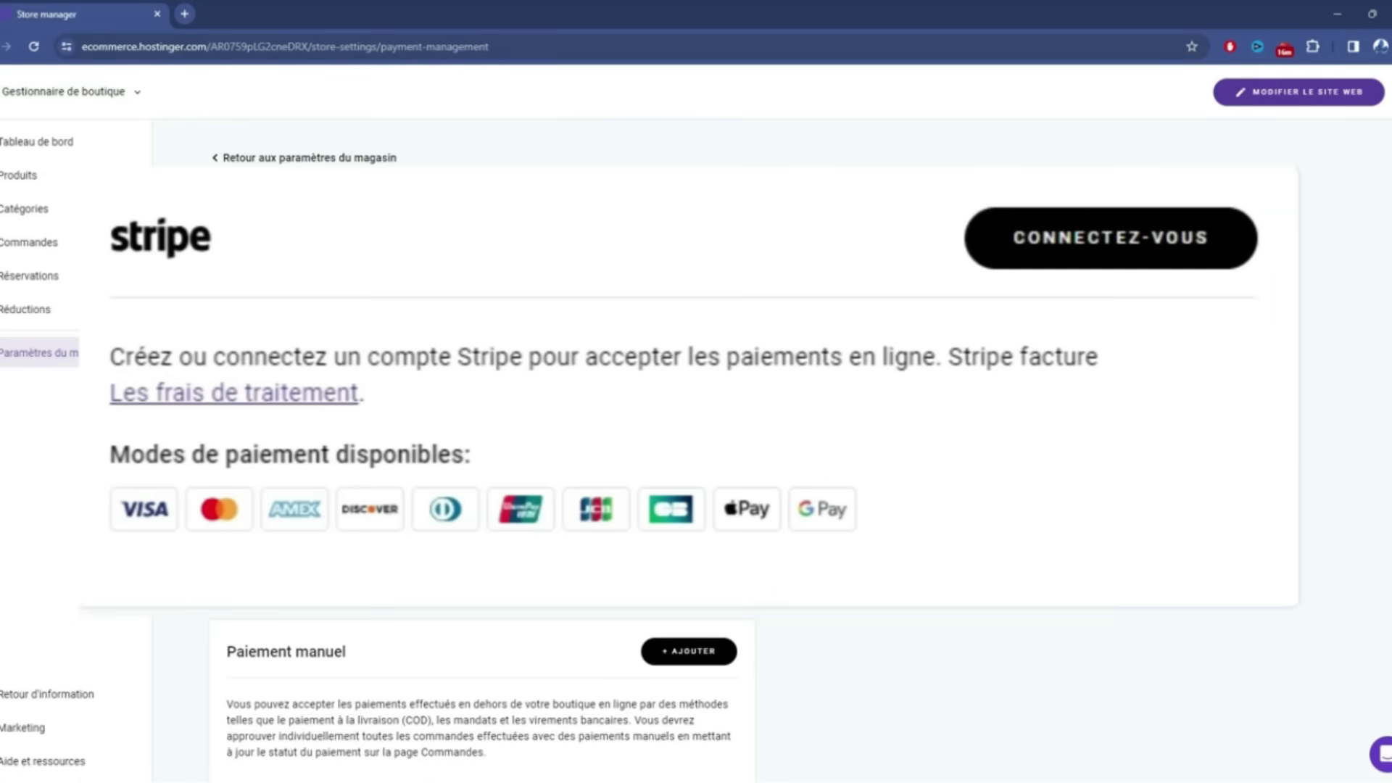
# Look through the store's payment options, including Stripe and manual payment, and the topics on the Hostinger help page
pyautogui.scroll(-3, 852, 547)
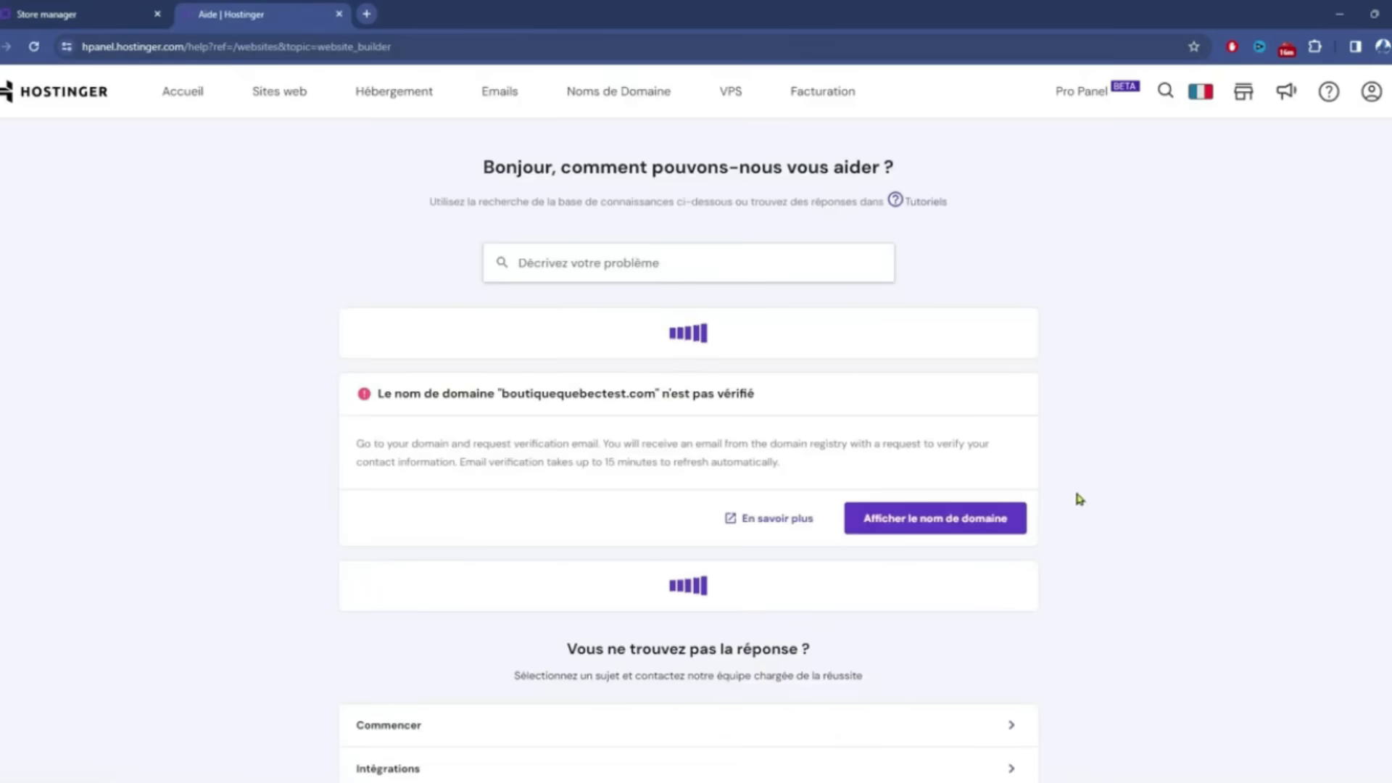
pyautogui.scroll(-3, 519, 357)
pyautogui.click(668, 602)
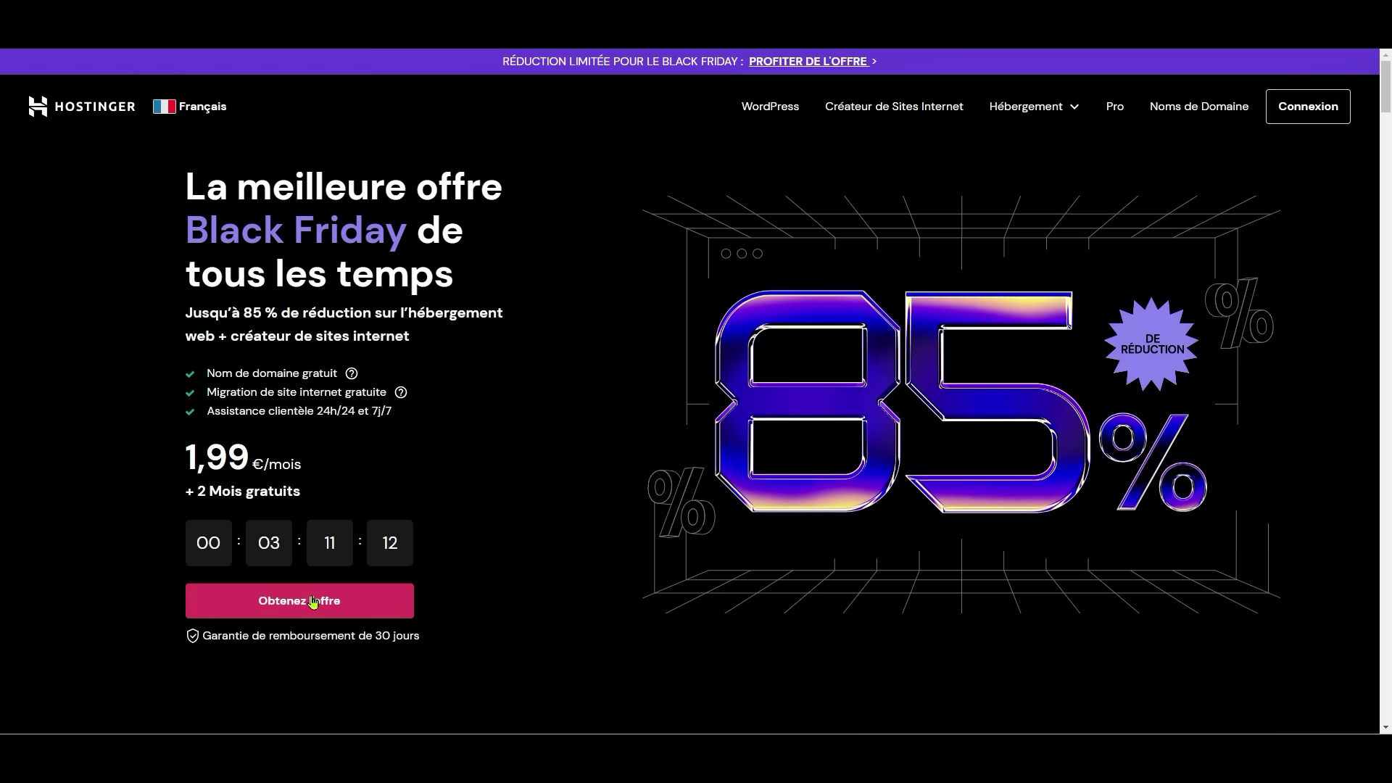
# Examine the Black Friday hosting offer and its 30-day refund guarantee on the Hostinger home page
pyautogui.moveTo(311, 640); pyautogui.dragTo(215, 650)
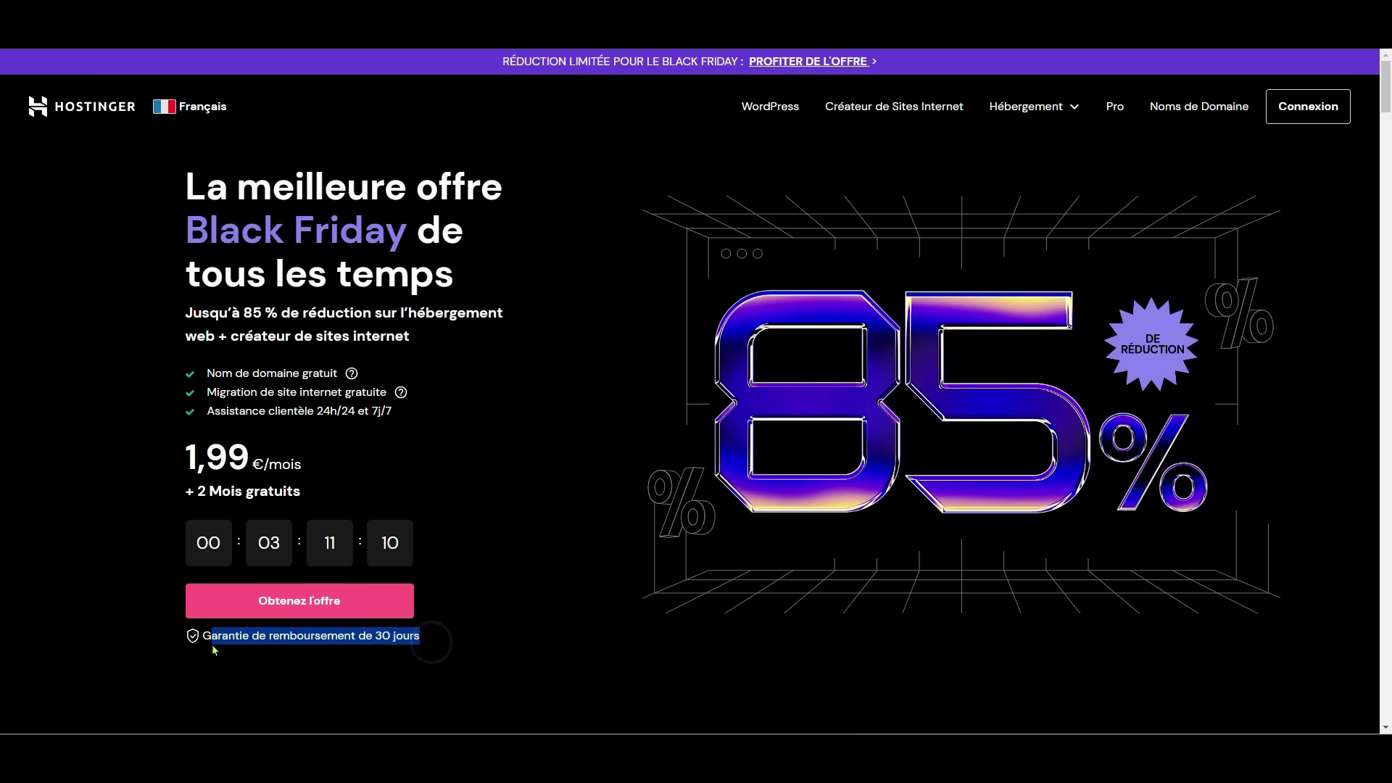
pyautogui.click(245, 688)
pyautogui.scroll(-3, 305, 638)
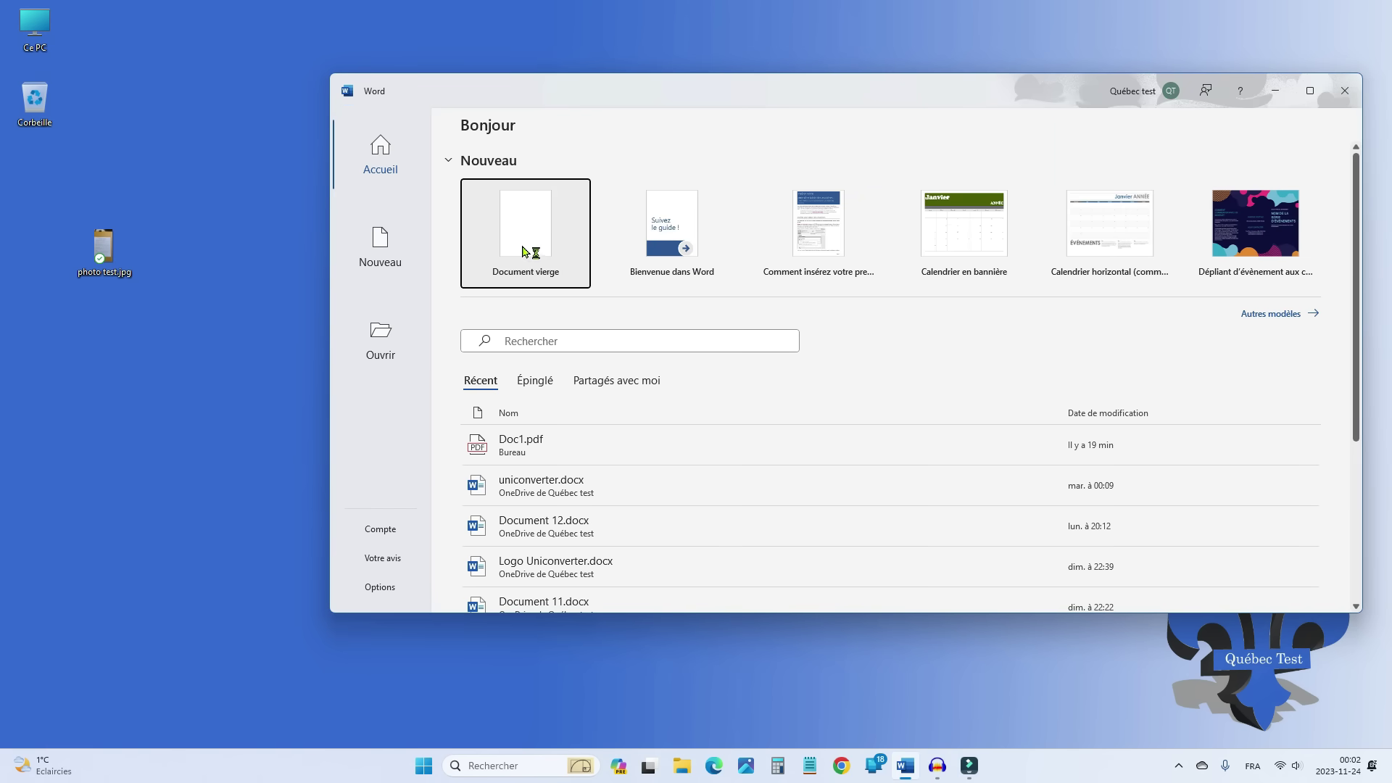
# Create a blank document in Word, insert photo test.jpg from the desktop, and dismiss the accessibility tip
pyautogui.click(522, 243)
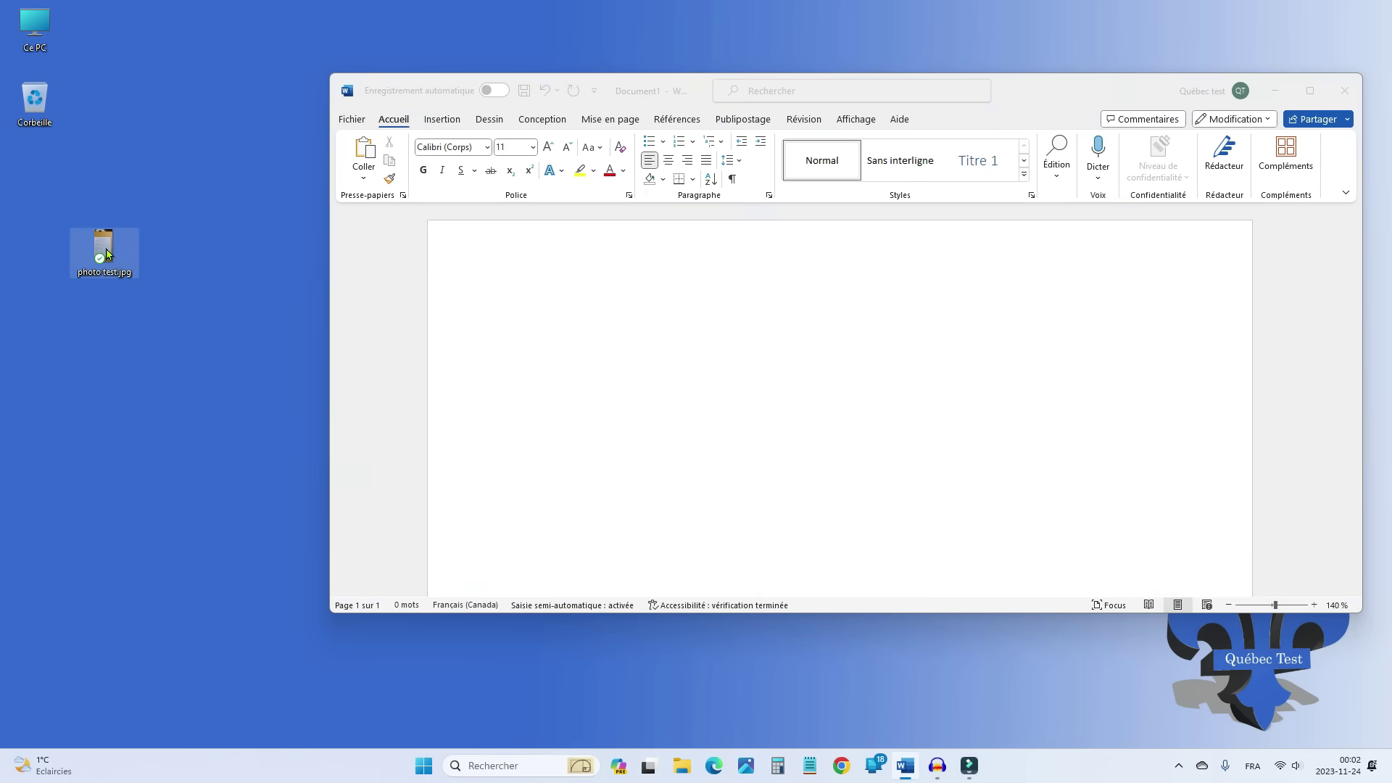
pyautogui.moveTo(287, 253); pyautogui.dragTo(608, 340)
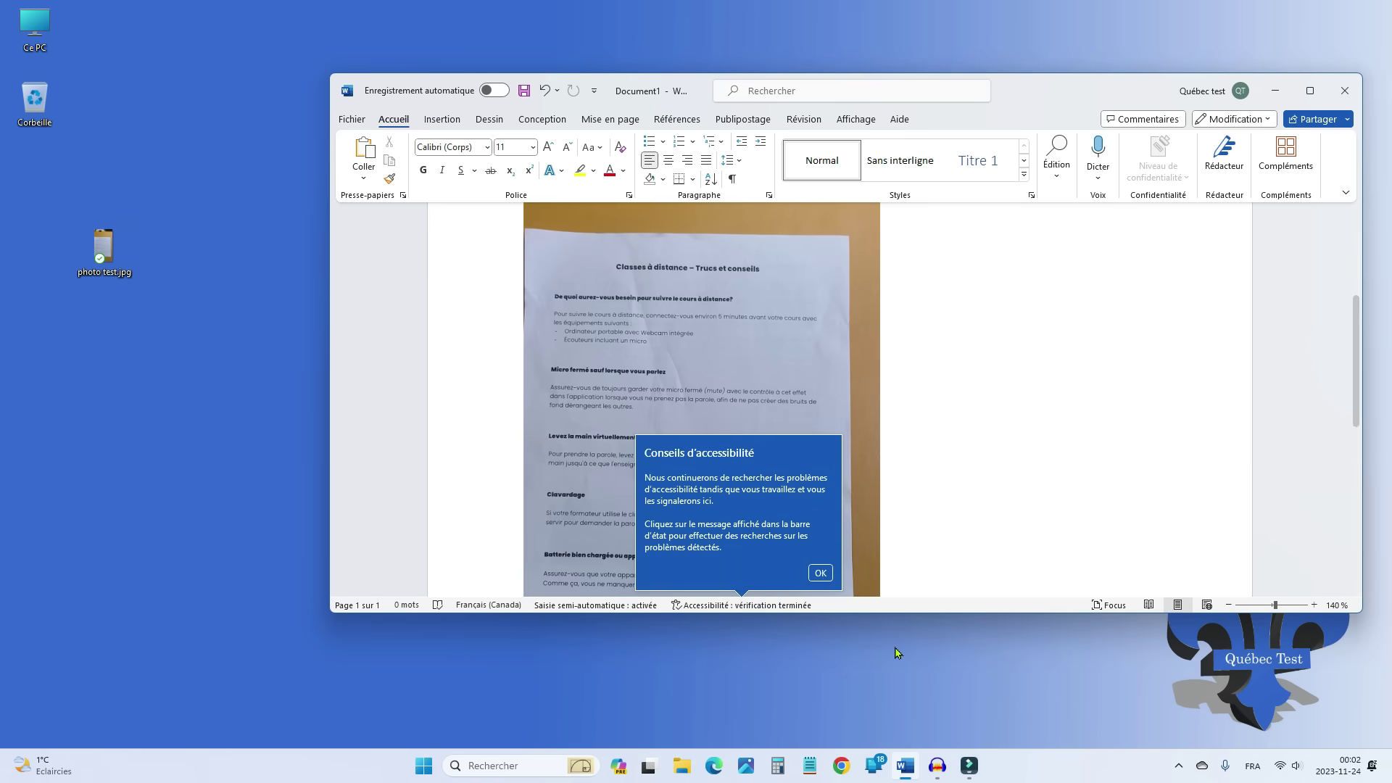
pyautogui.click(818, 573)
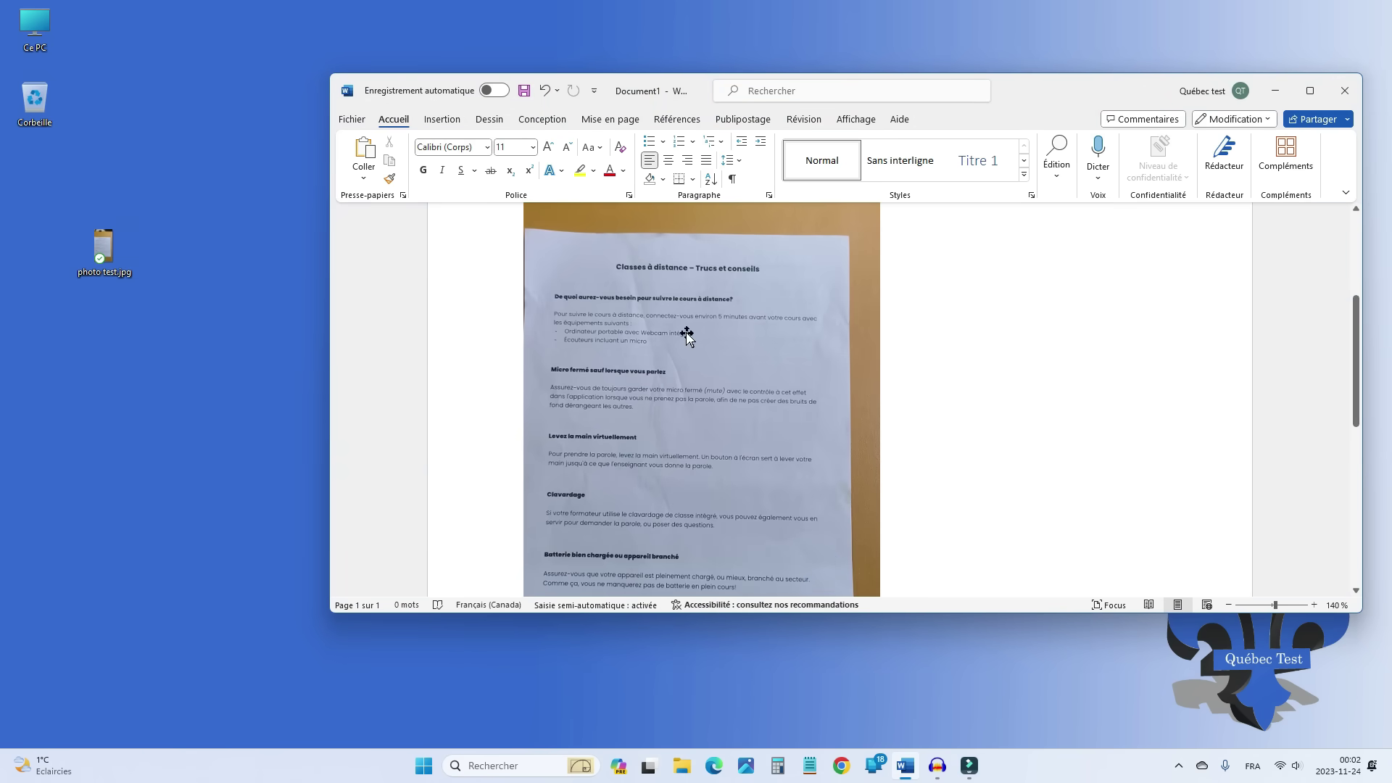
pyautogui.scroll(2, 681, 285)
pyautogui.scroll(-5, 749, 379)
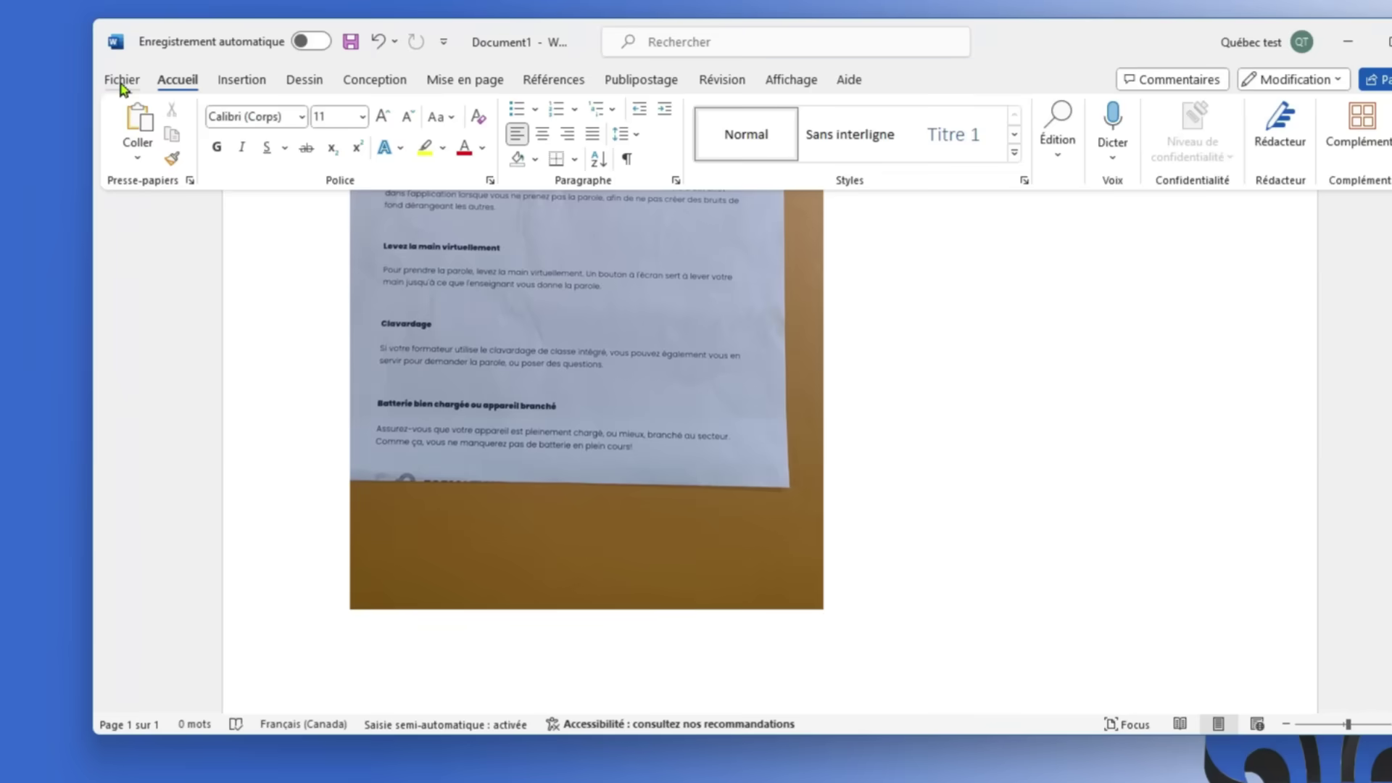
# Save the document with the inserted photo to the desktop (Bureau) as a PDF named Doc1.pdf
pyautogui.click(352, 119)
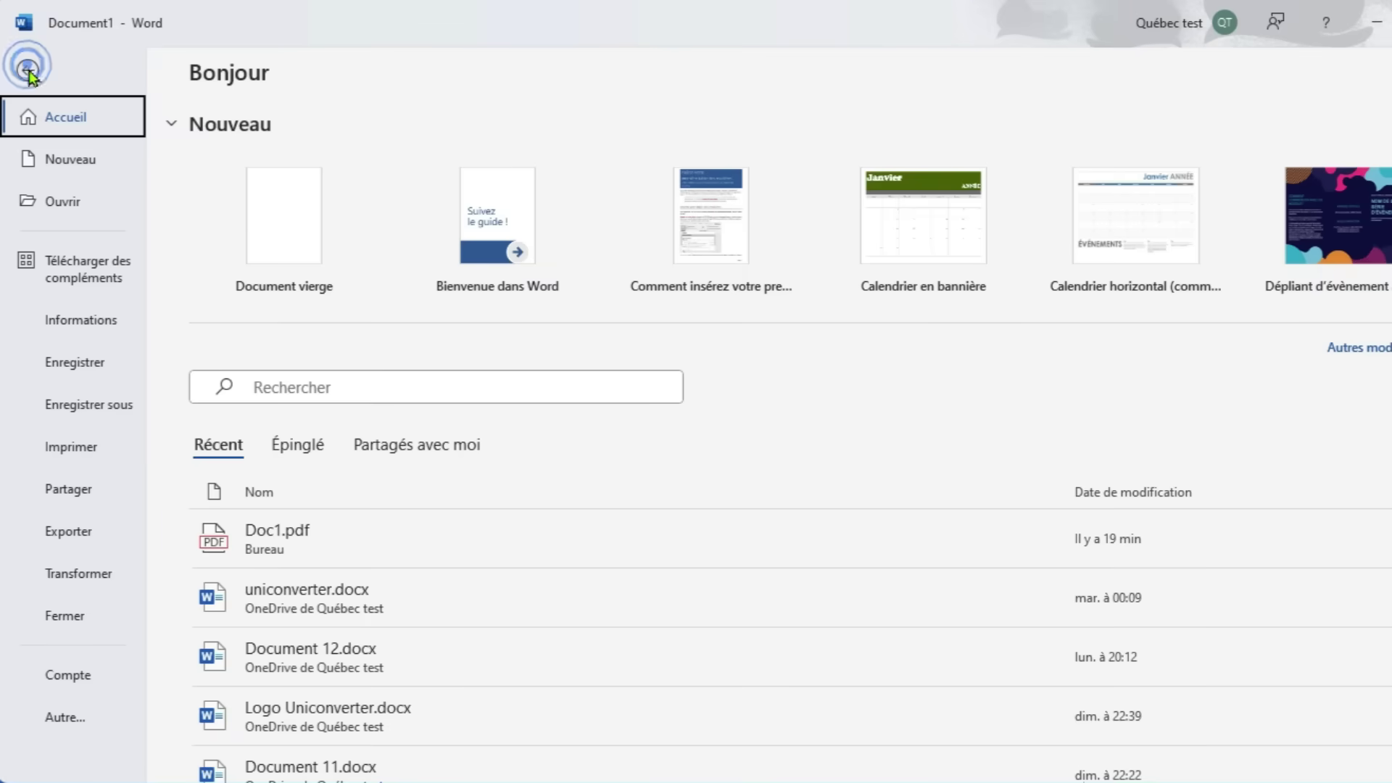
pyautogui.click(113, 421)
pyautogui.click(280, 426)
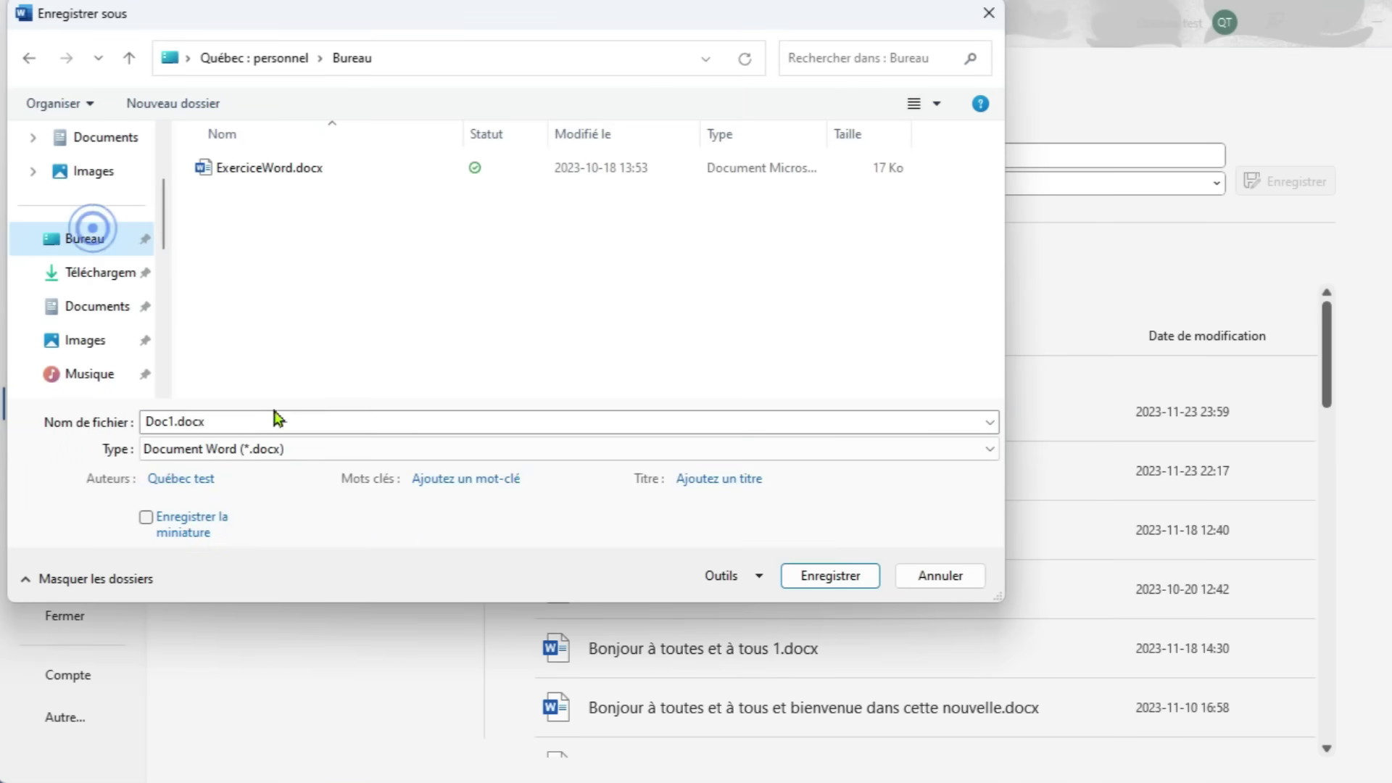
pyautogui.doubleClick(178, 420)
pyautogui.click(178, 421)
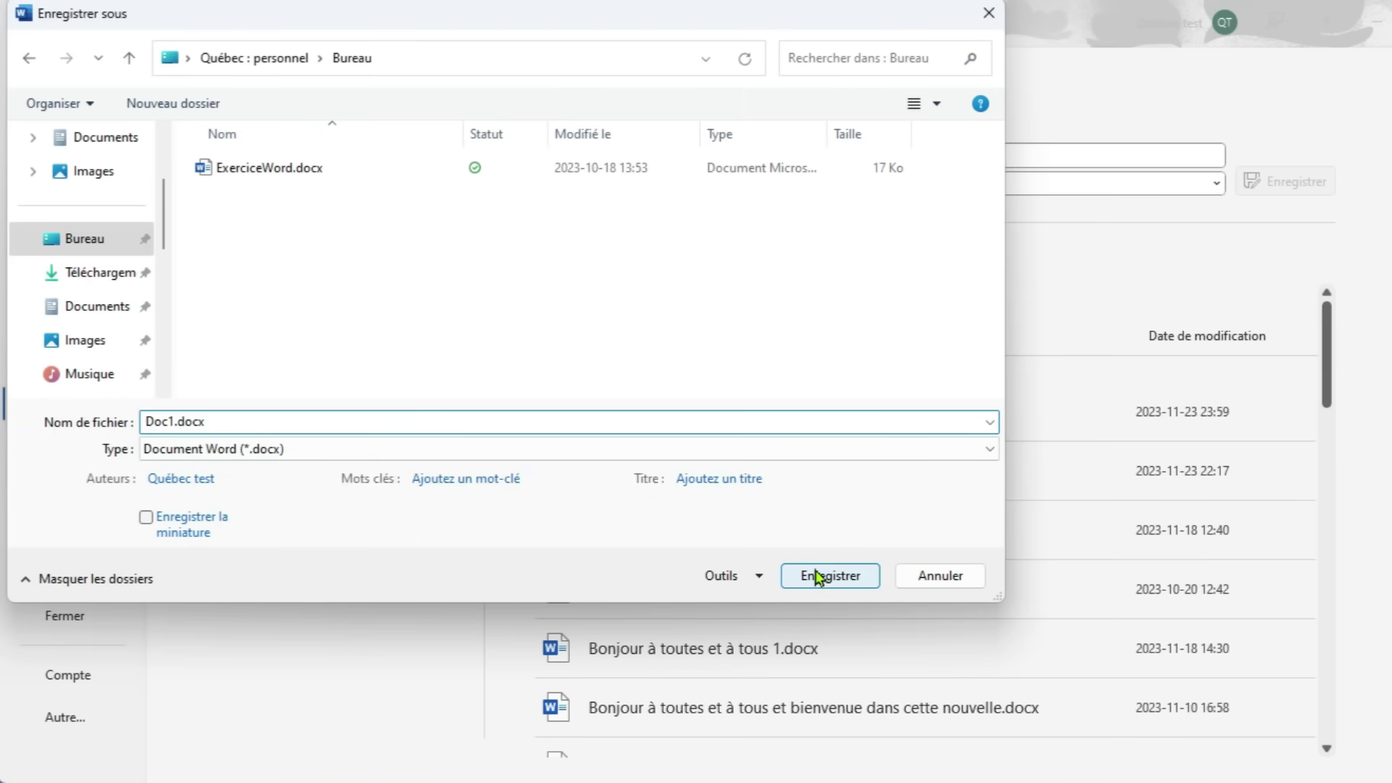
pyautogui.click(778, 449)
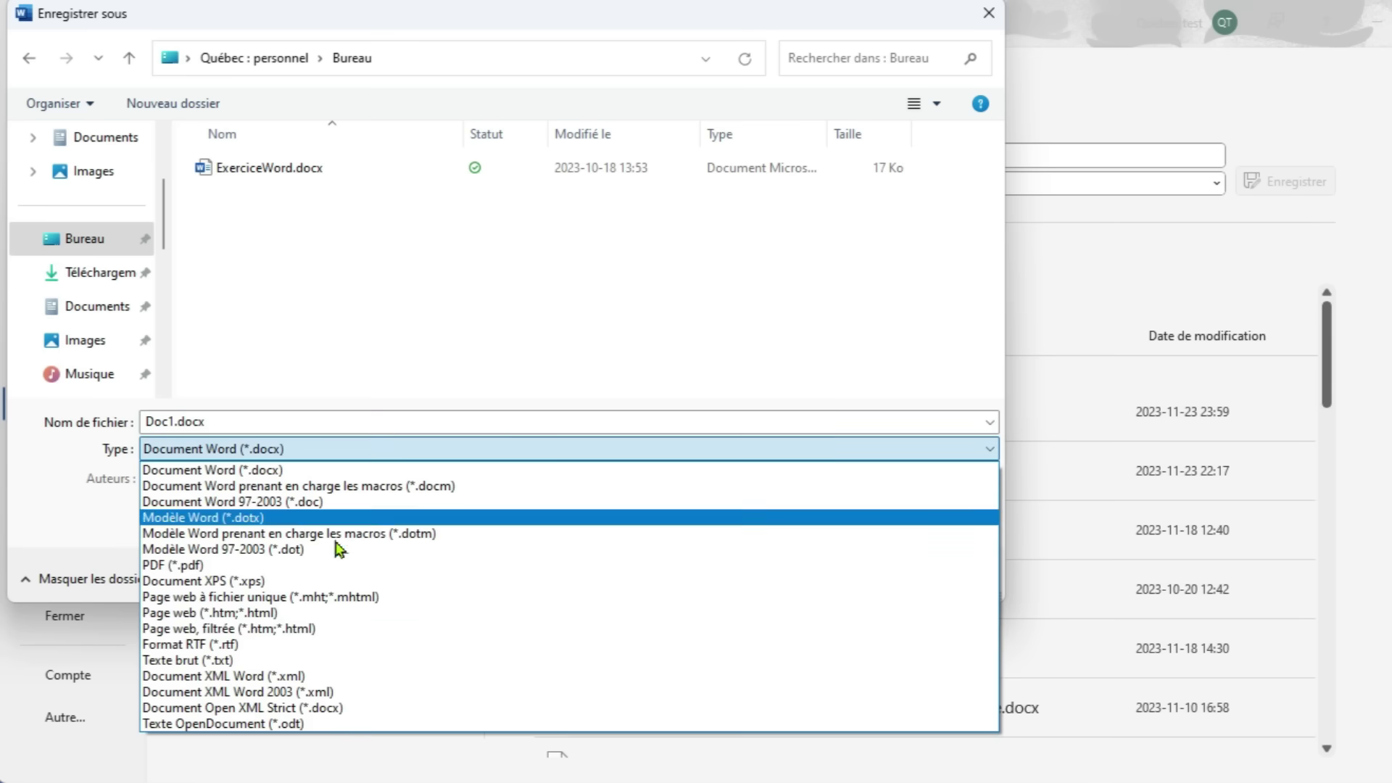
pyautogui.click(219, 566)
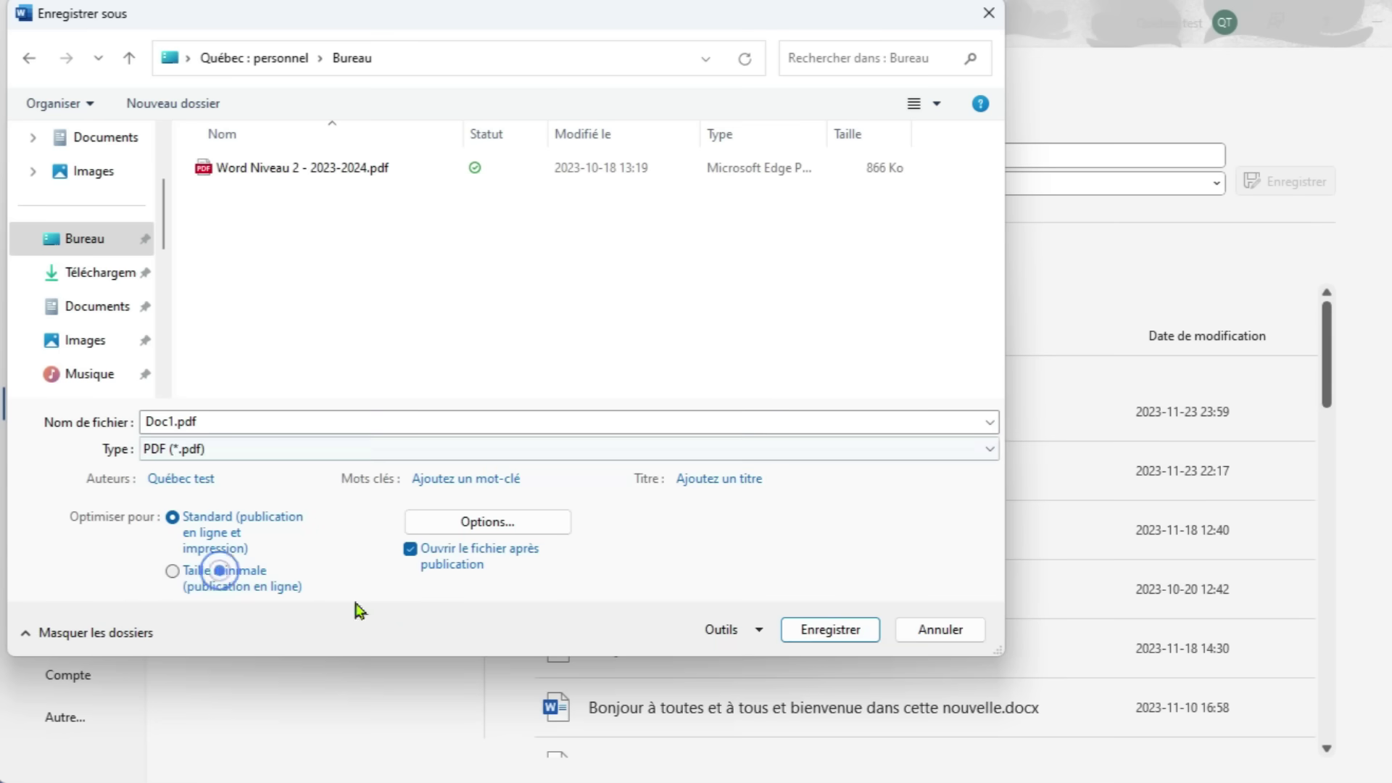
pyautogui.click(827, 630)
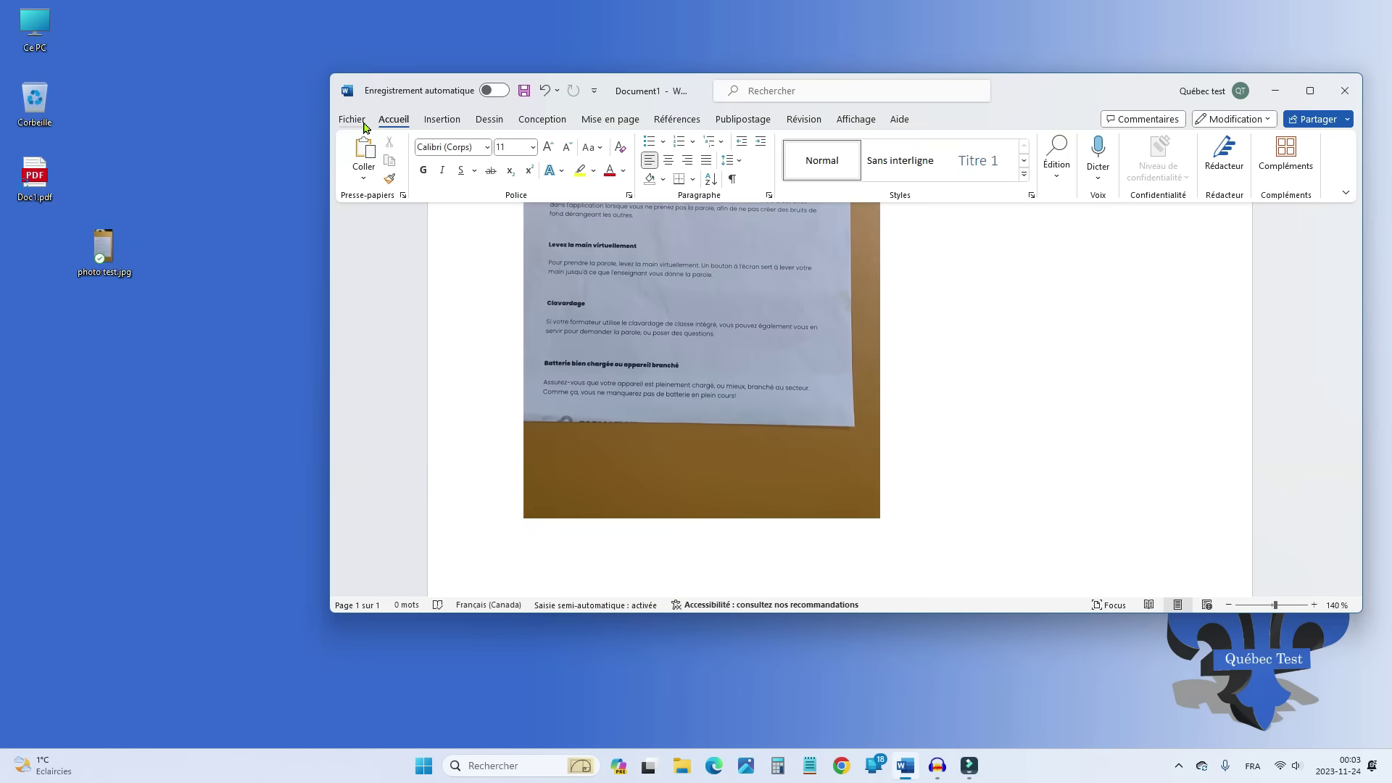
# Close the Word document containing the photo without saving its changes
pyautogui.click(353, 119)
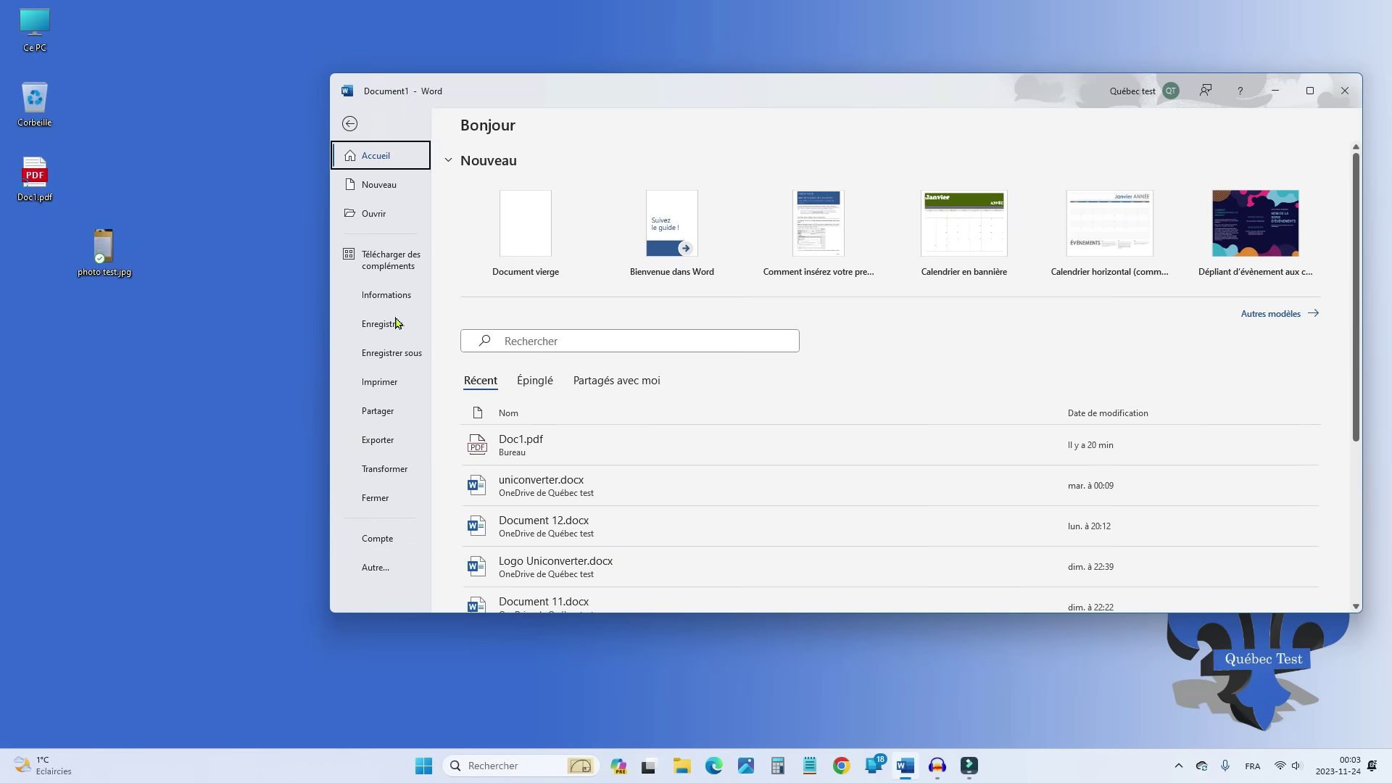
pyautogui.click(385, 501)
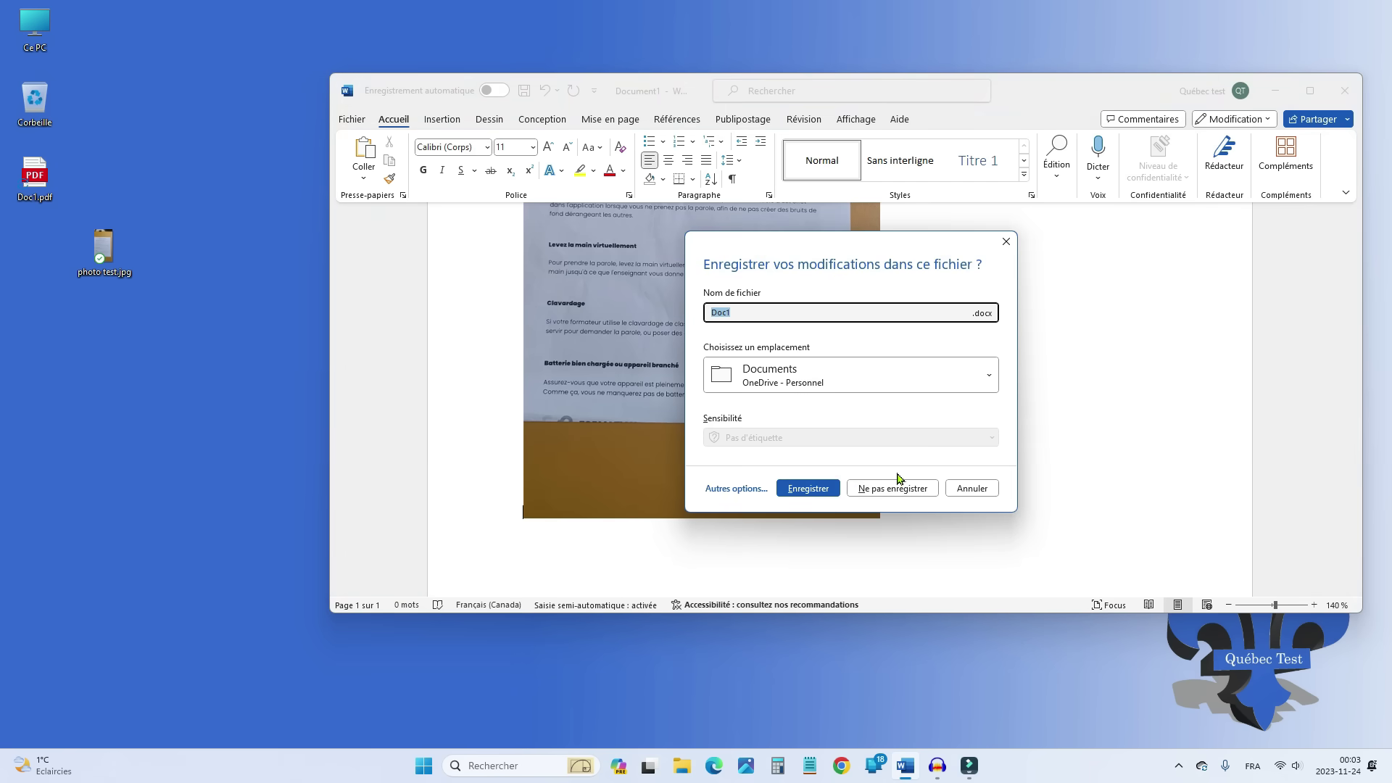
pyautogui.click(891, 494)
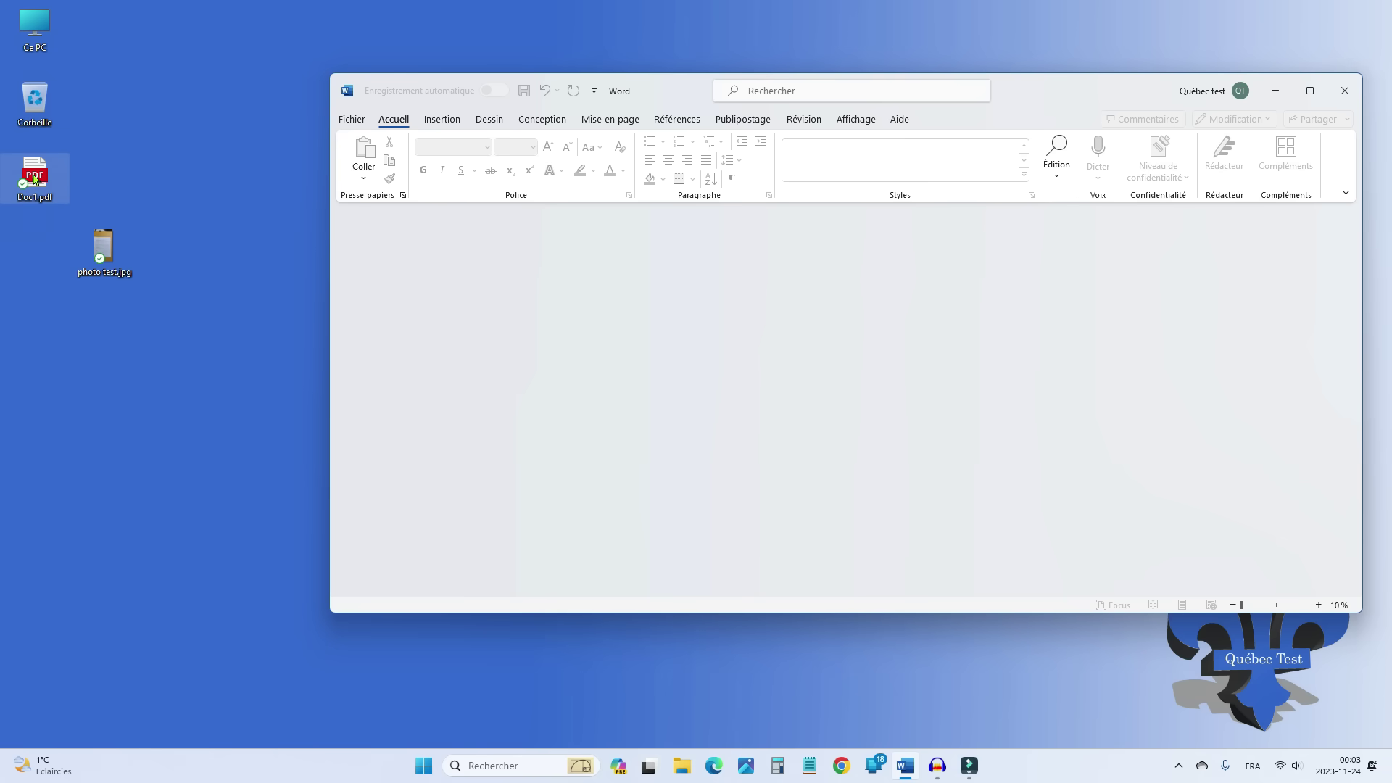
# Open Doc1.pdf from the desktop in Word, accept its conversion to an editable document, and look over the converted page
pyautogui.moveTo(34, 179); pyautogui.dragTo(516, 327)
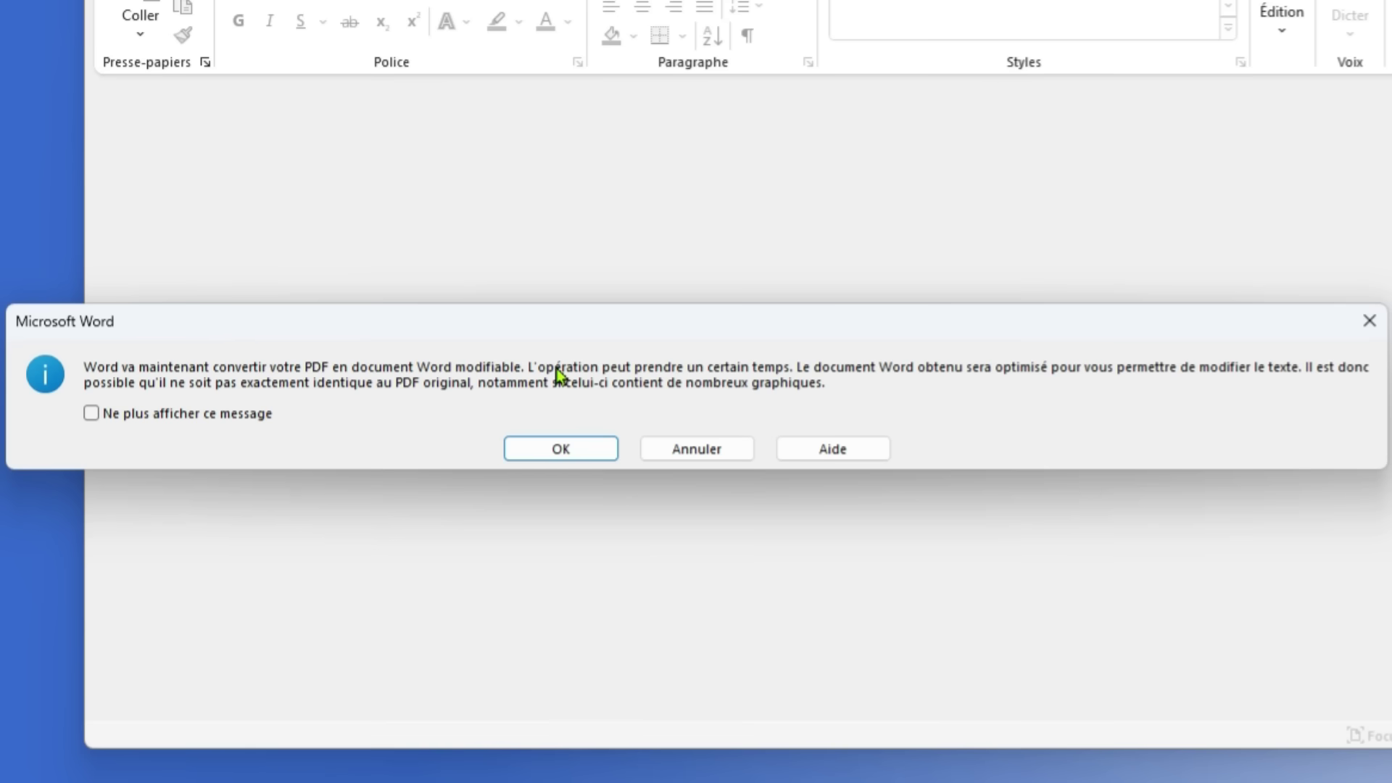
pyautogui.click(560, 449)
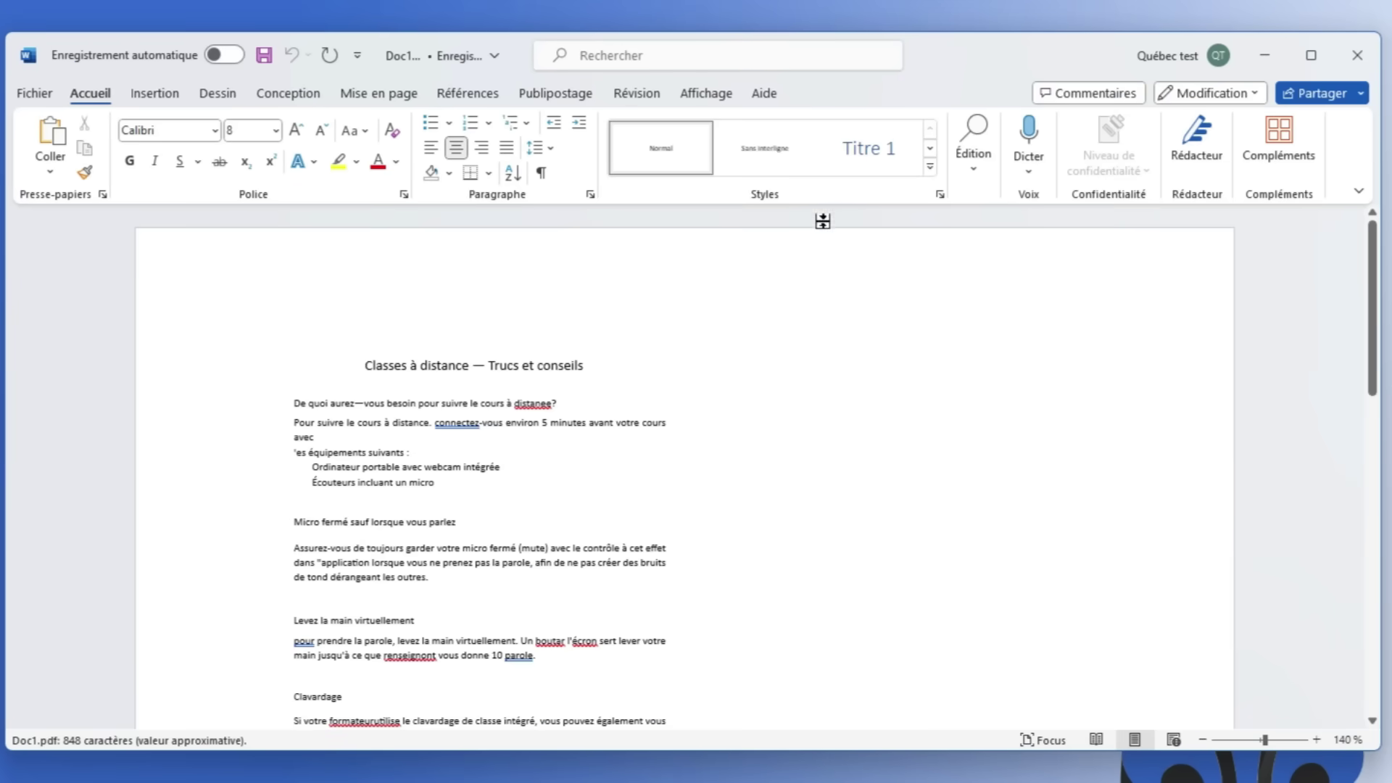
pyautogui.scroll(-6, 541, 389)
pyautogui.scroll(6, 600, 413)
# Test editing by deleting the opening question and the first sentence below the title, and undo the deletion
pyautogui.moveTo(294, 403); pyautogui.dragTo(302, 429)
pyautogui.press('Delete')
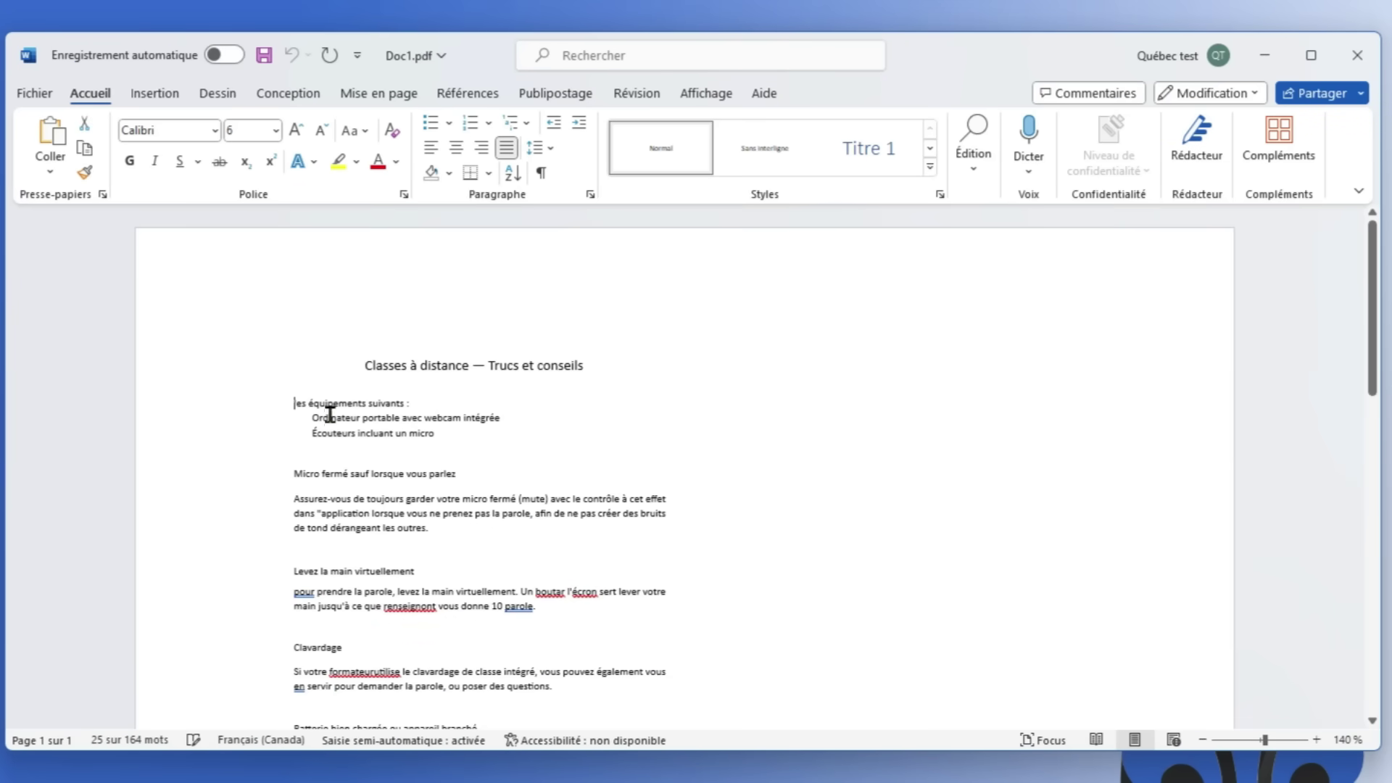
pyautogui.hotkey('ctrl', 'z')
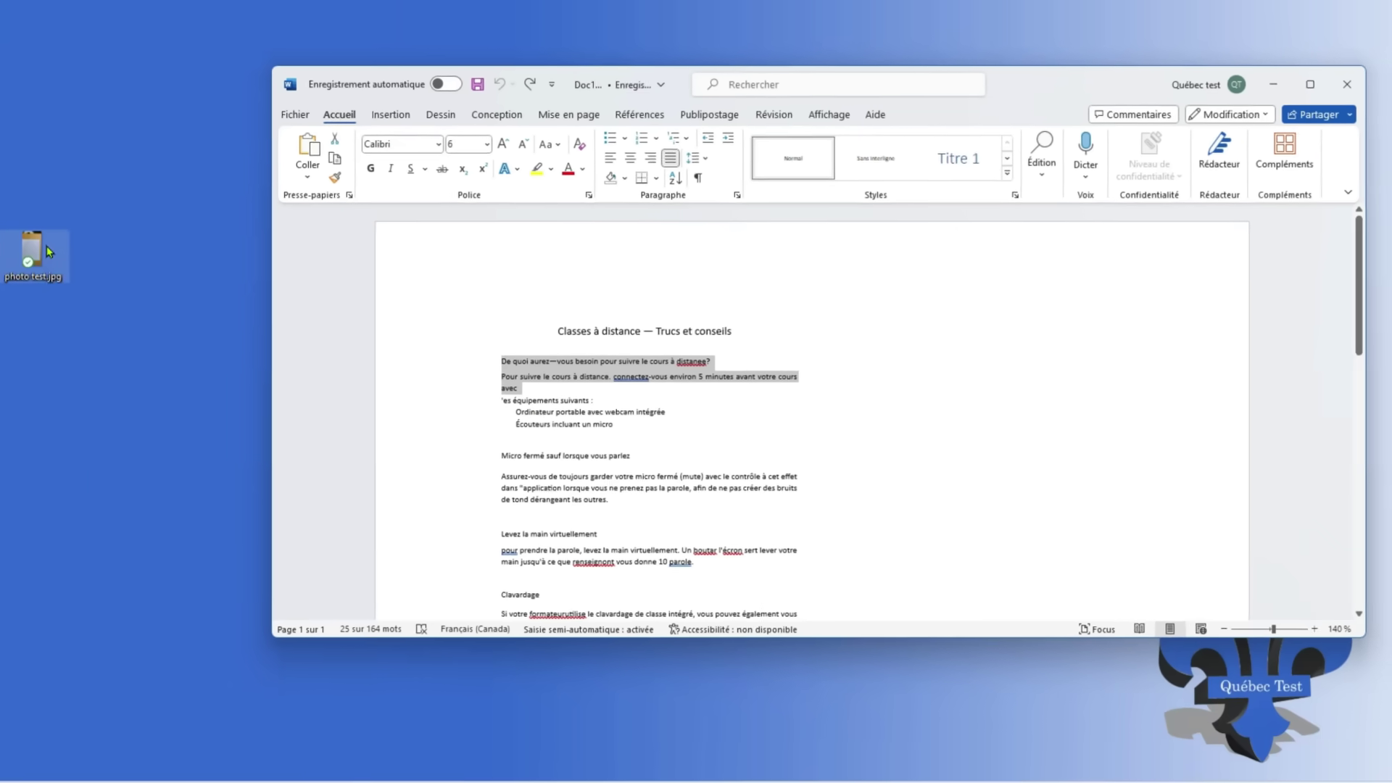
# Open photo test.jpg from the desktop and arrange it side by side with the converted Word document for comparison
pyautogui.doubleClick(40, 252)
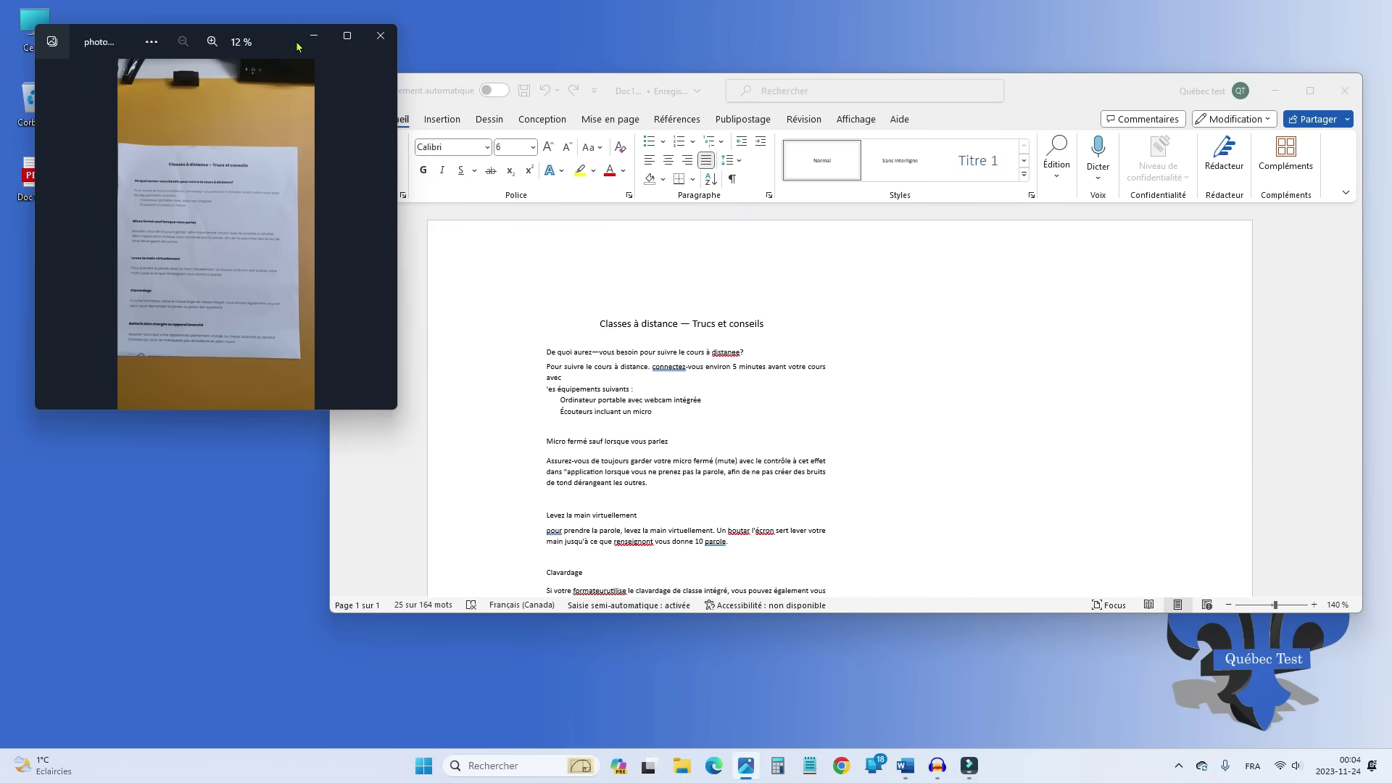
pyautogui.moveTo(297, 39); pyautogui.dragTo(518, 16)
pyautogui.click(1044, 330)
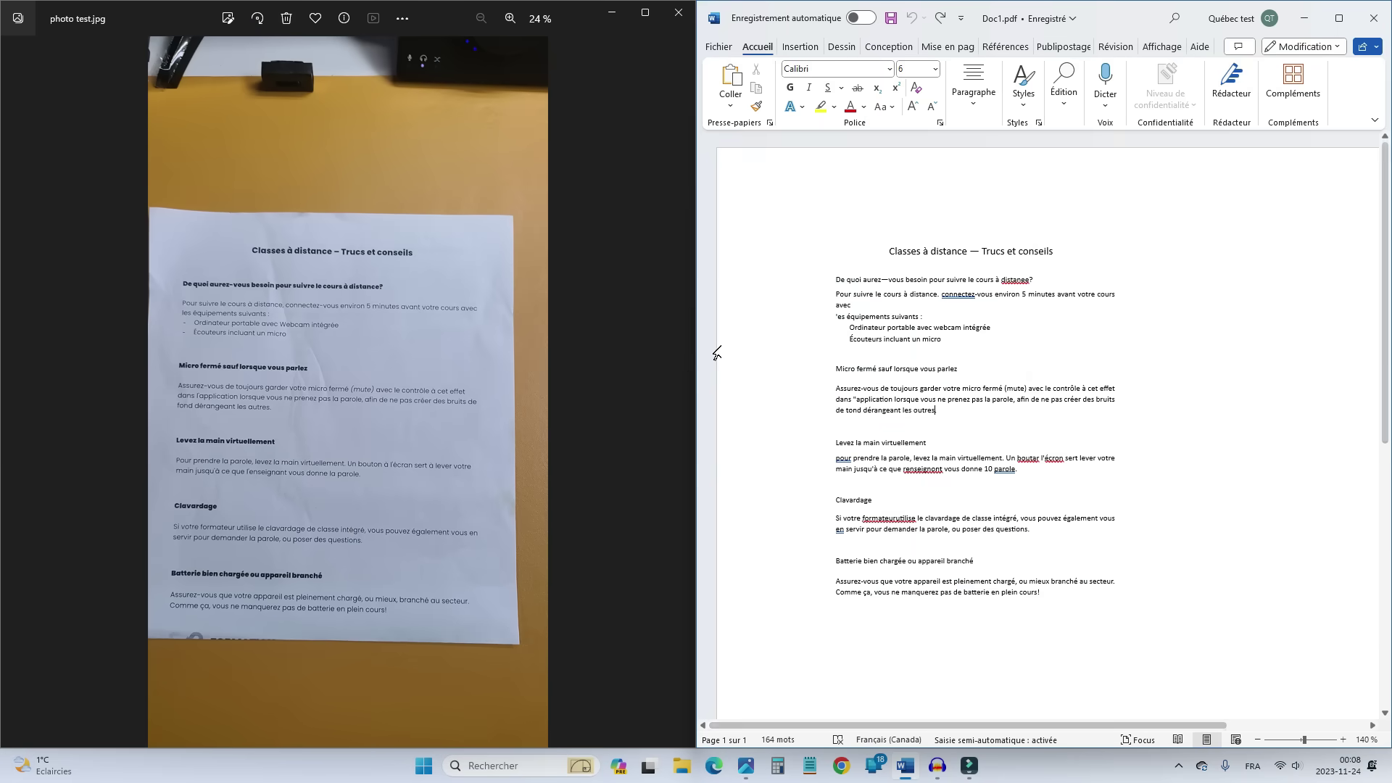